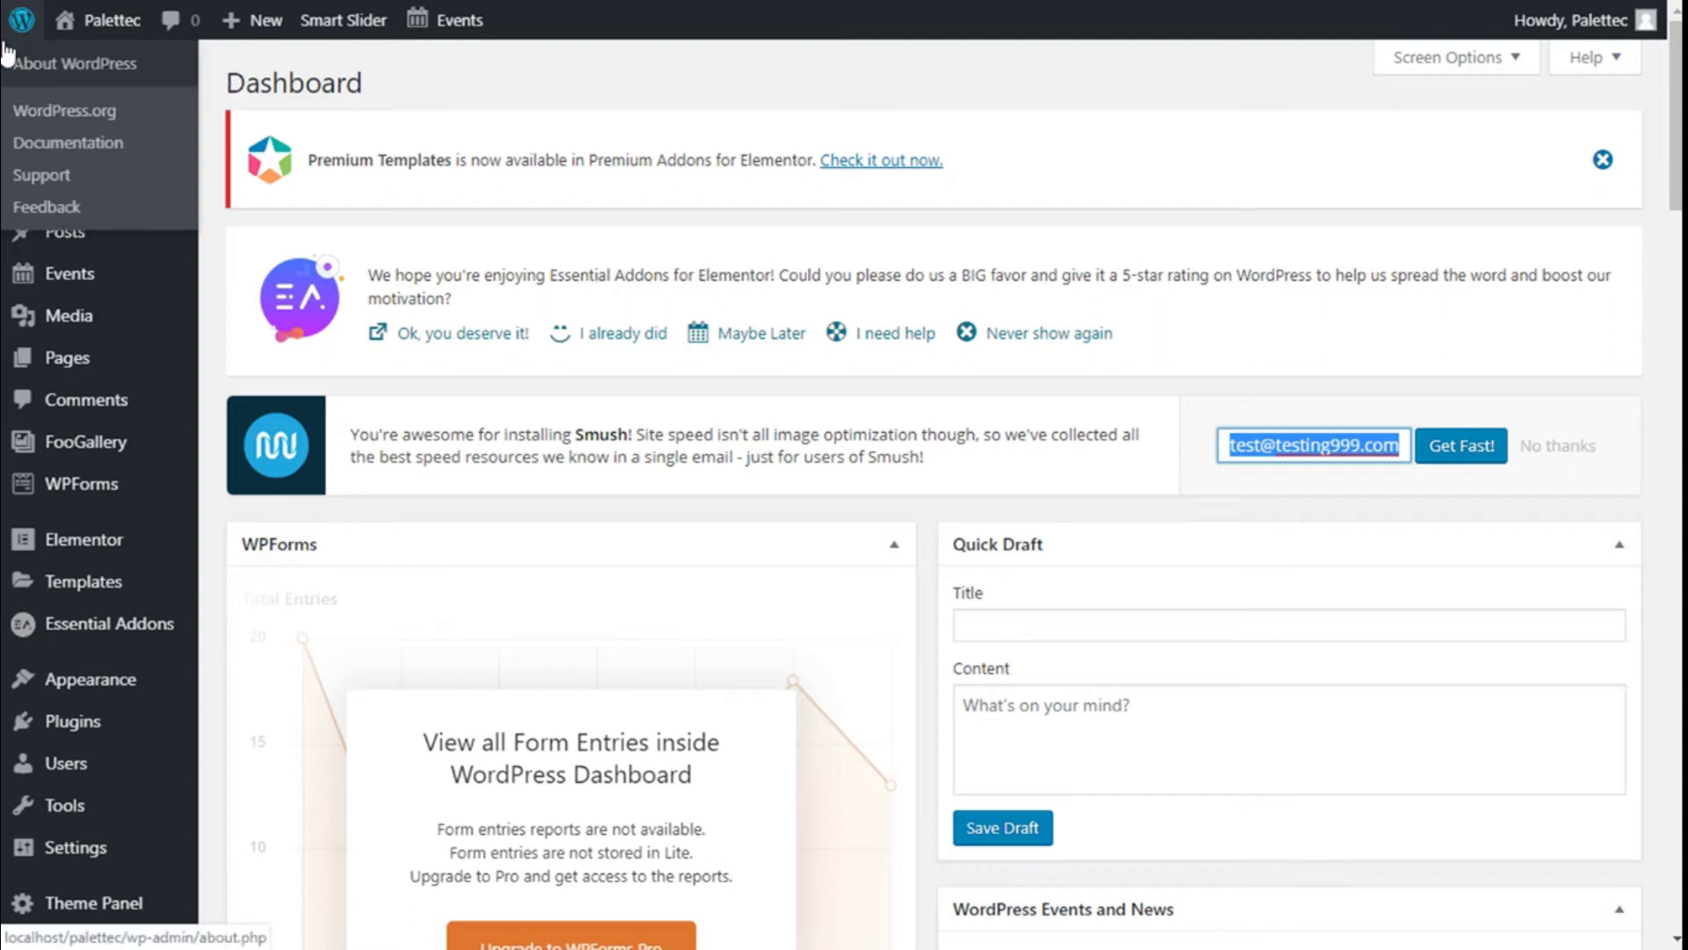
Step: Open the Home Page for editing with Elementor from the list of all pages
mouse_move(44, 331)
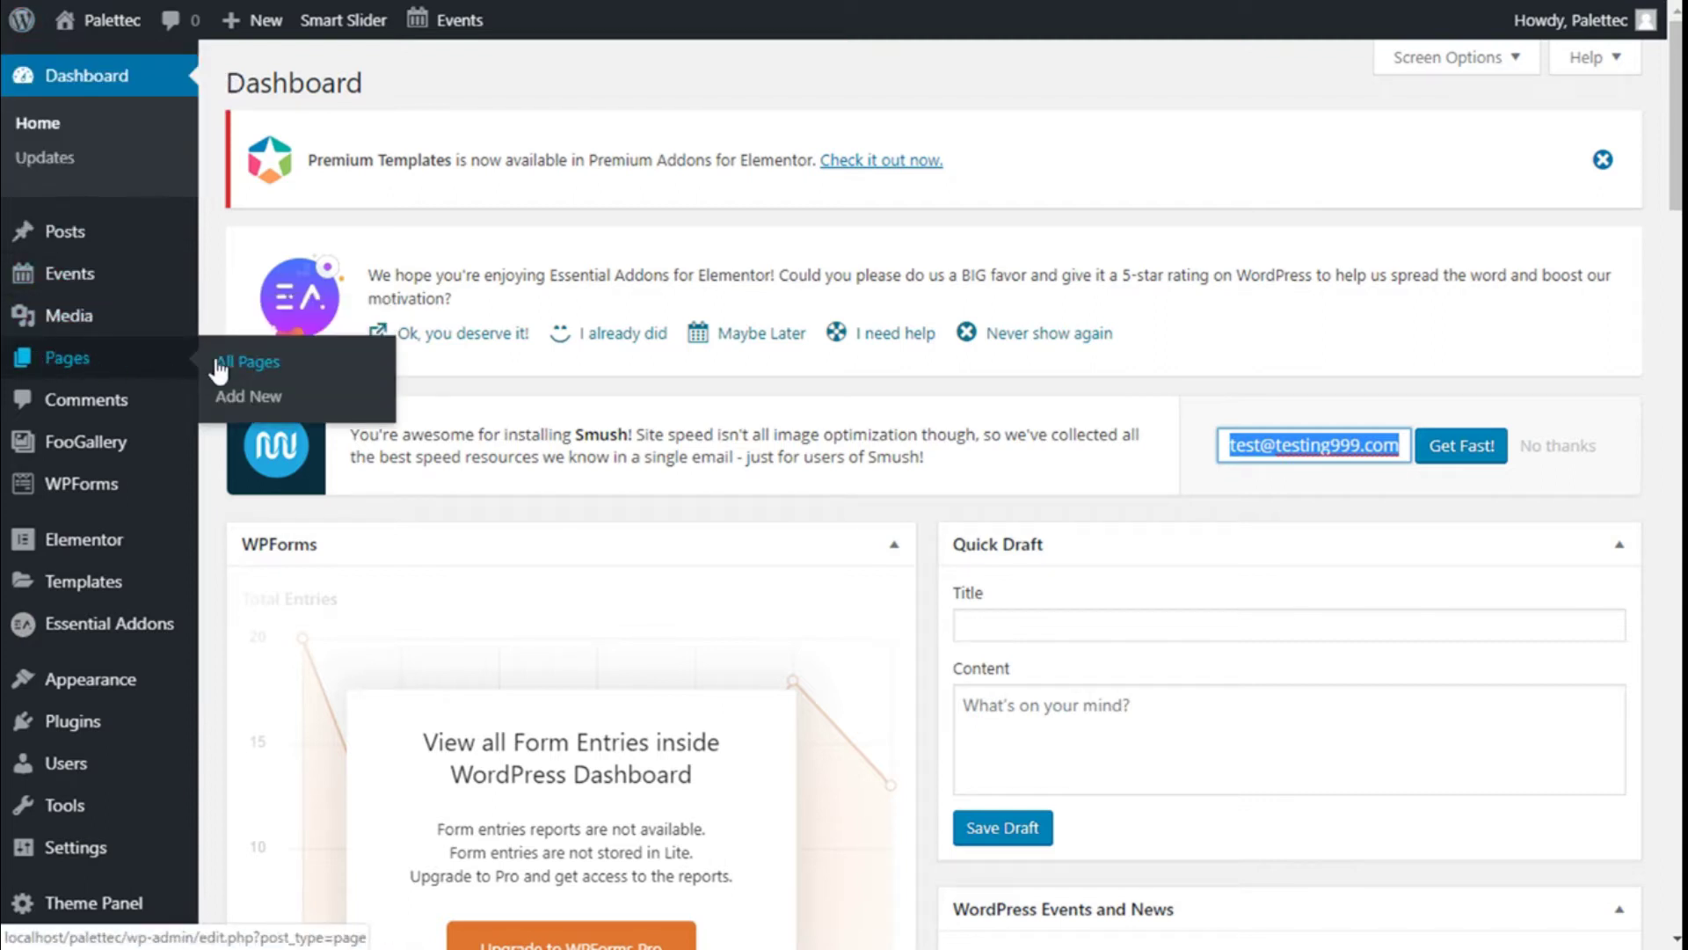
left_click(242, 368)
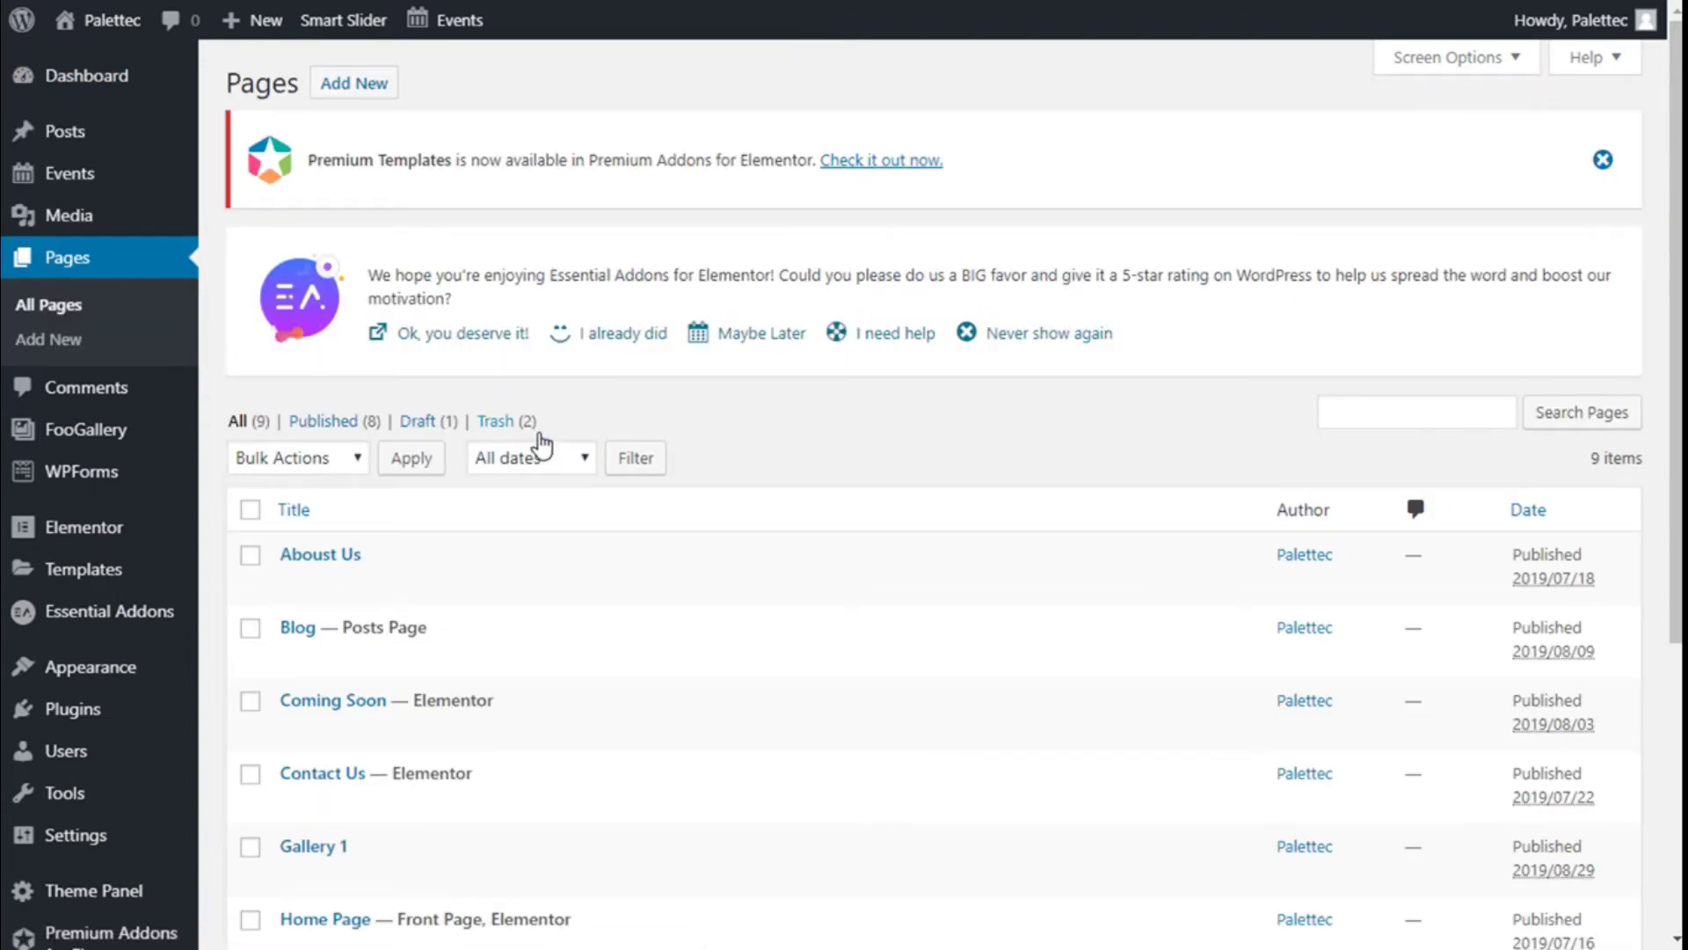
scroll(539, 443, "down", 5)
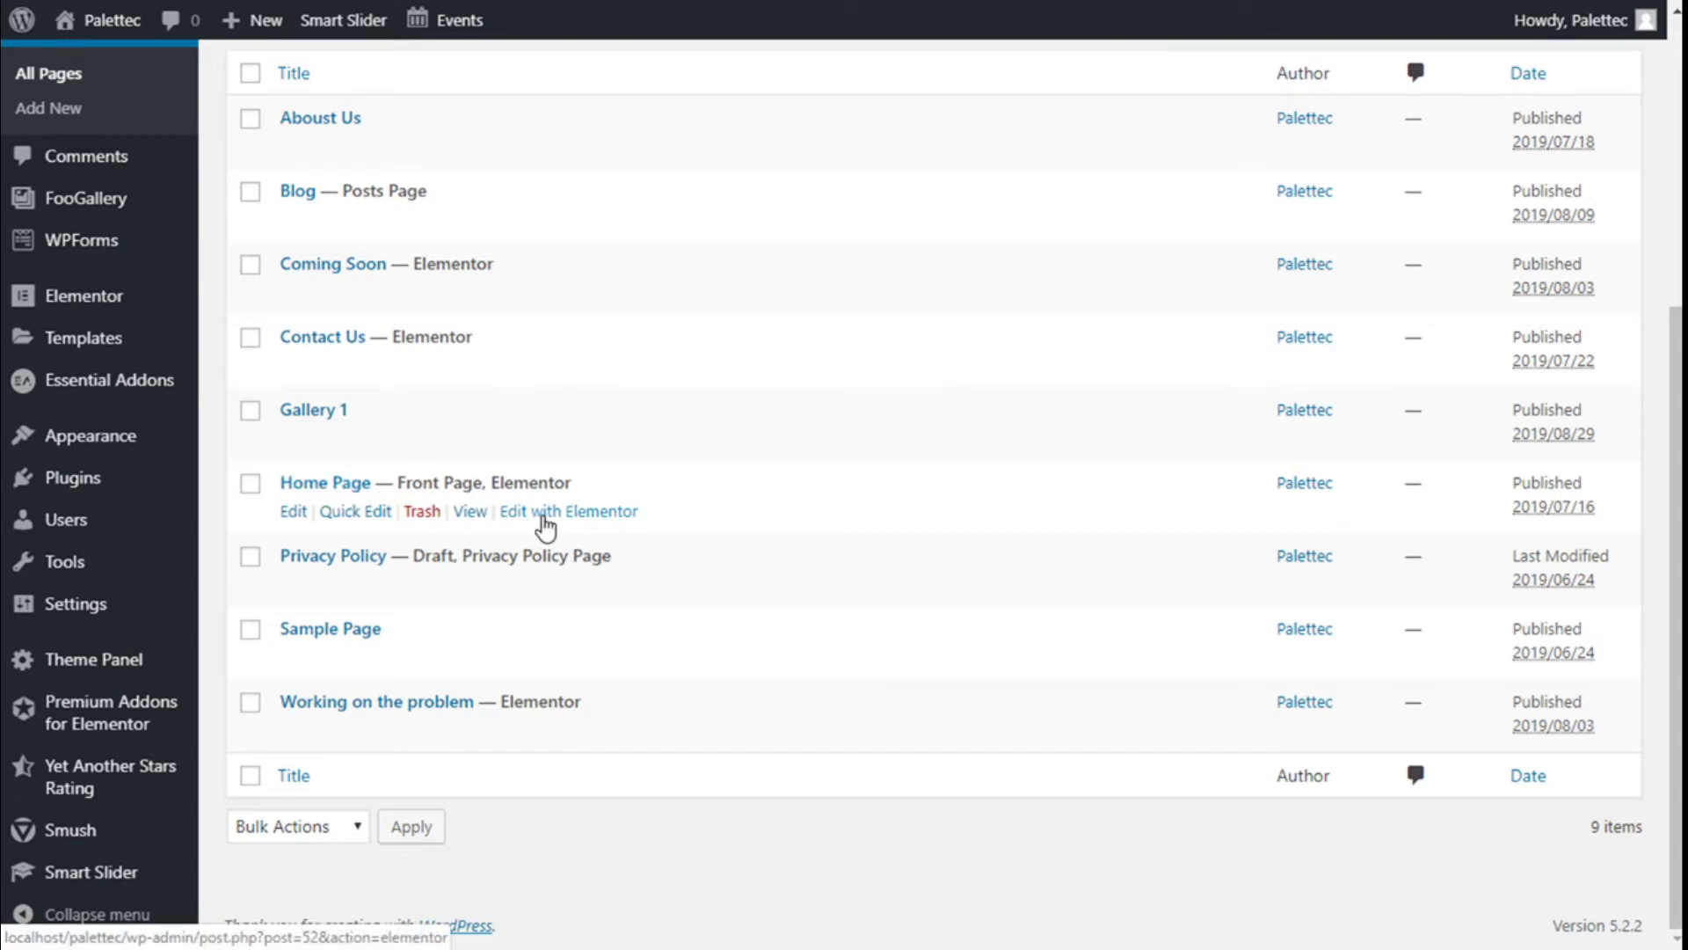
left_click(545, 518)
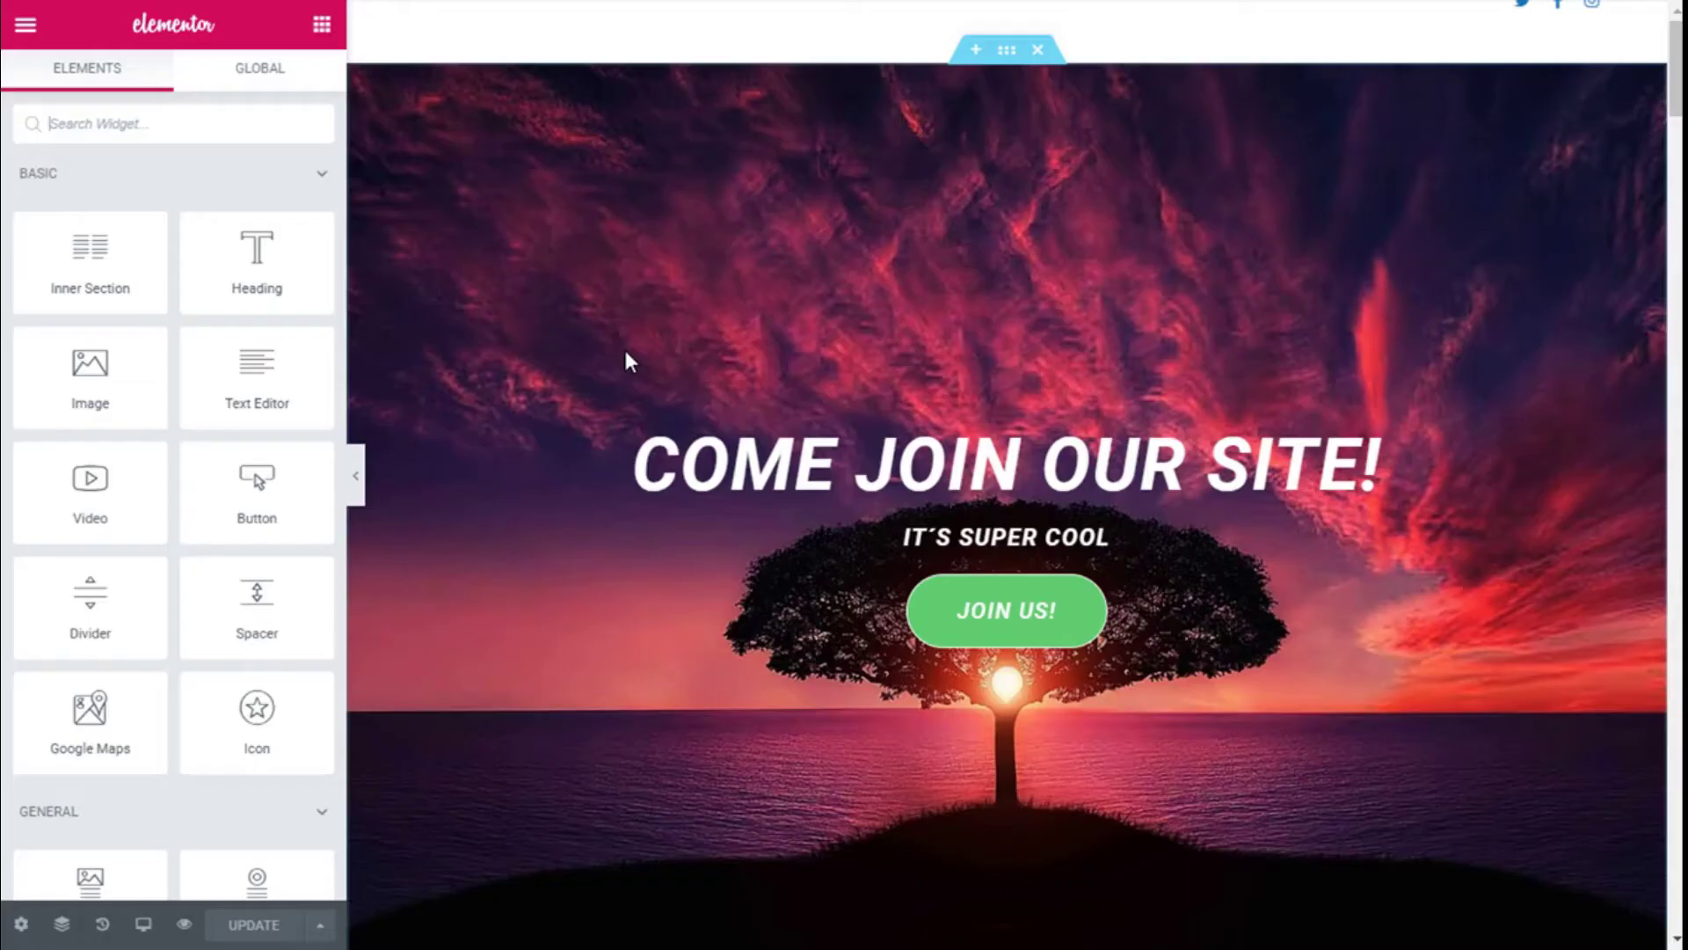
Step: Select the office chair image beside the practice areas for editing
scroll(632, 343, "down", 5)
scroll(639, 343, "down", 10)
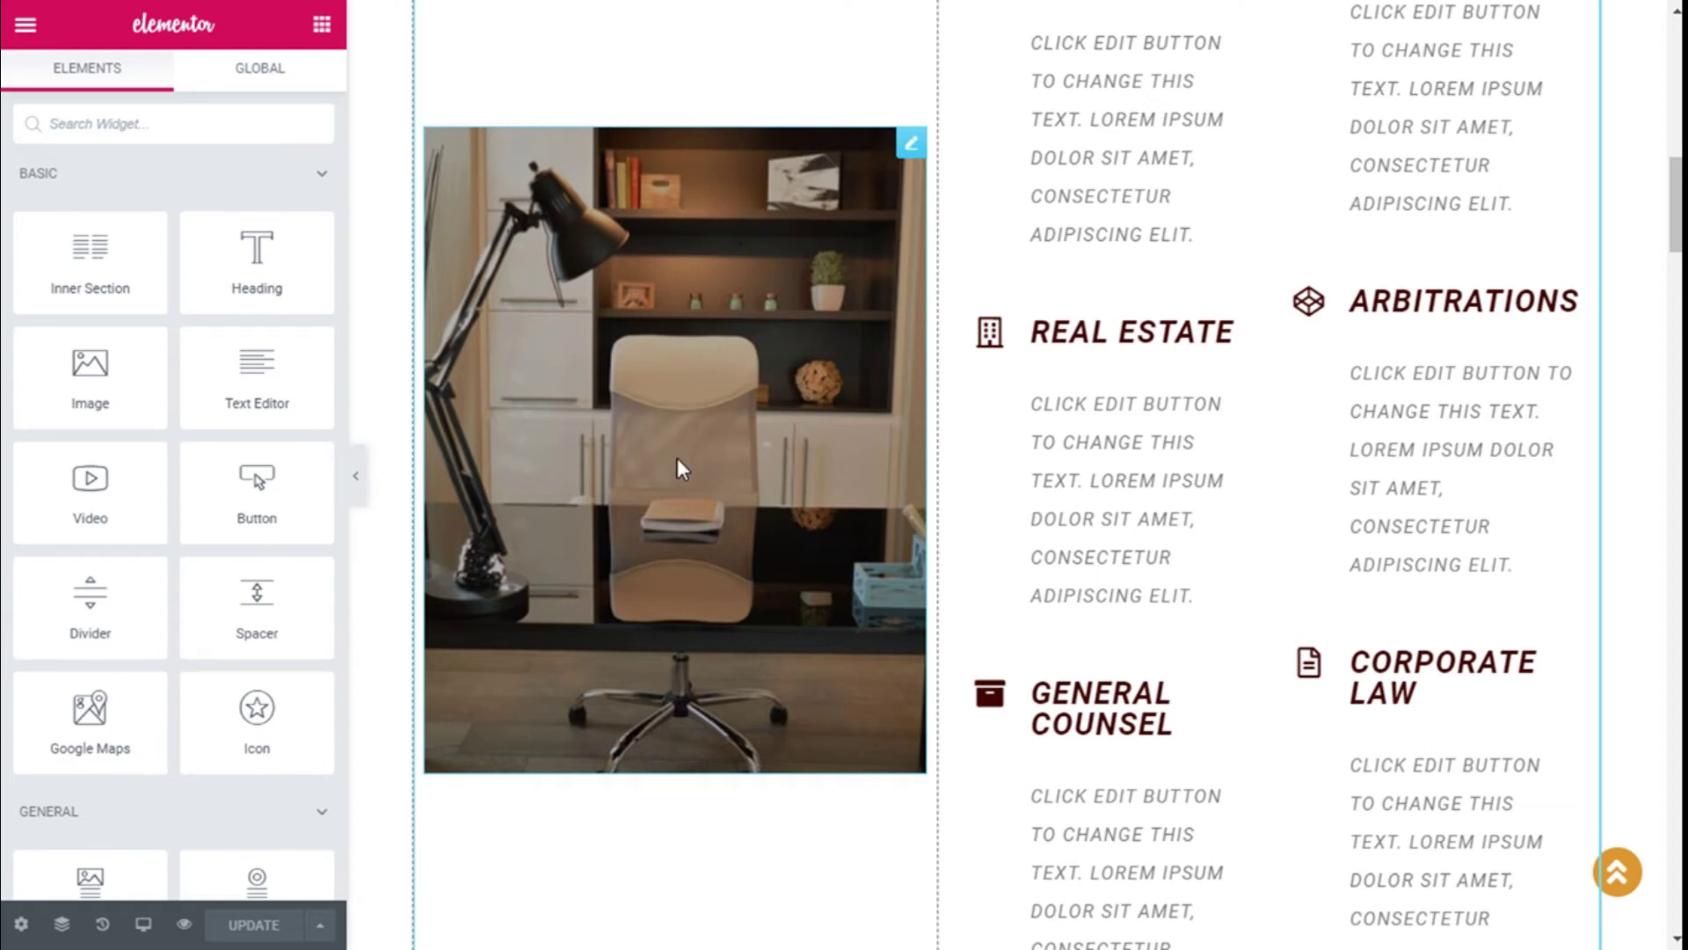
left_click(692, 373)
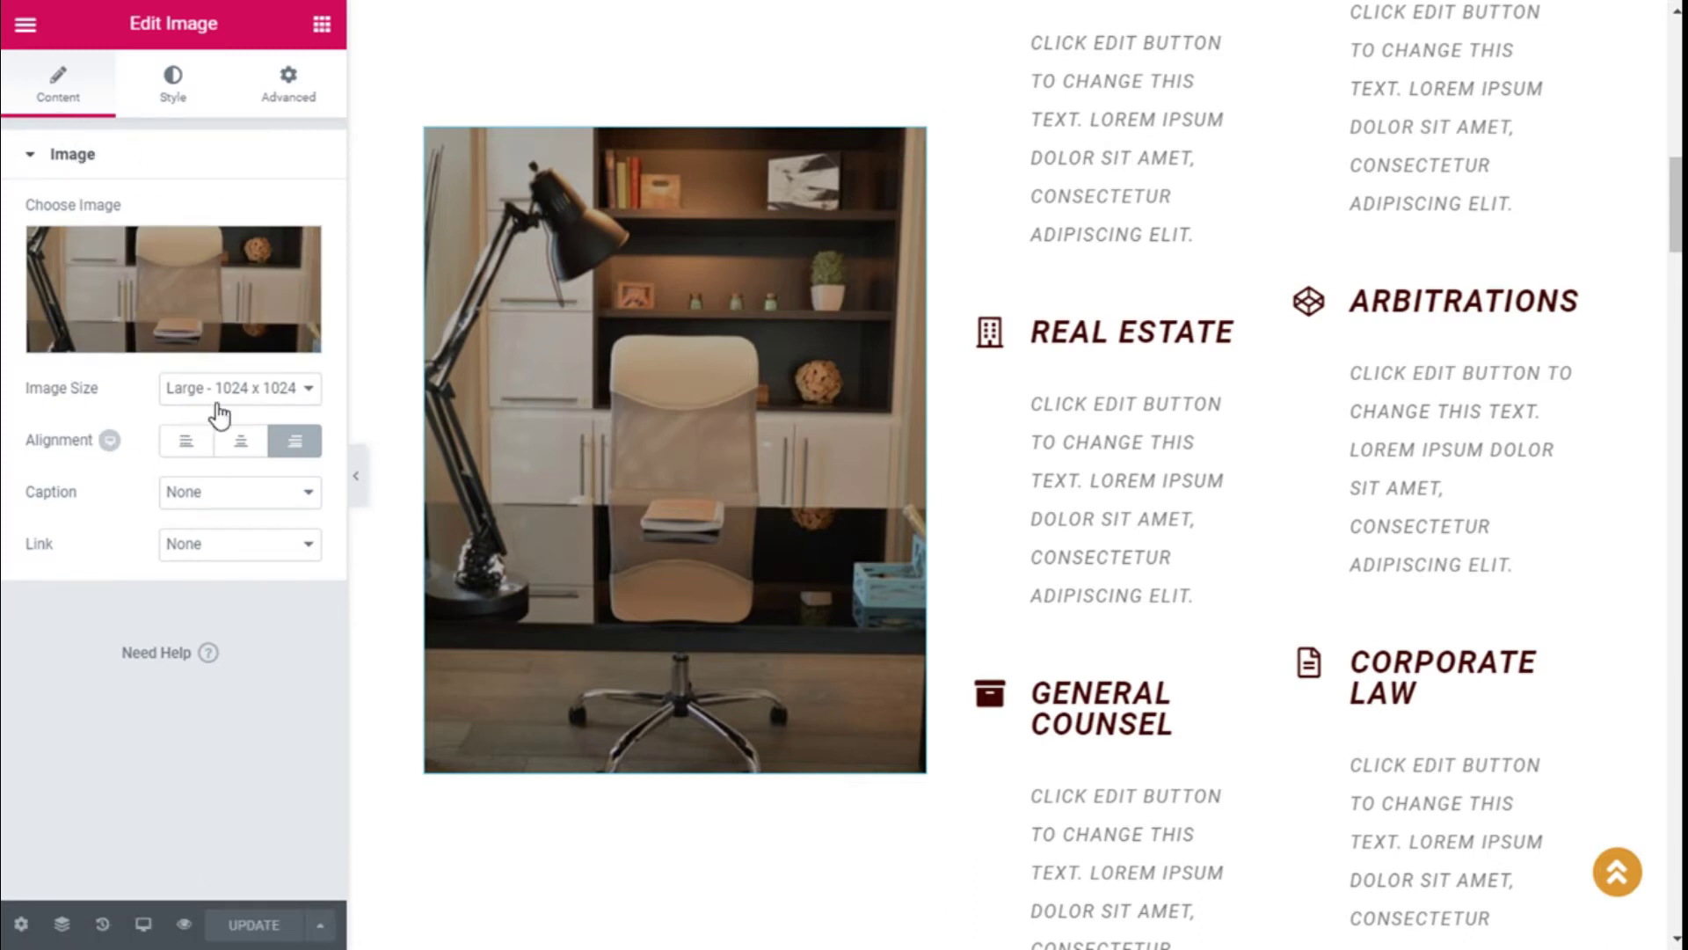
Step: Review the image size, caption and link choices in the office chair image's content settings
left_click(250, 394)
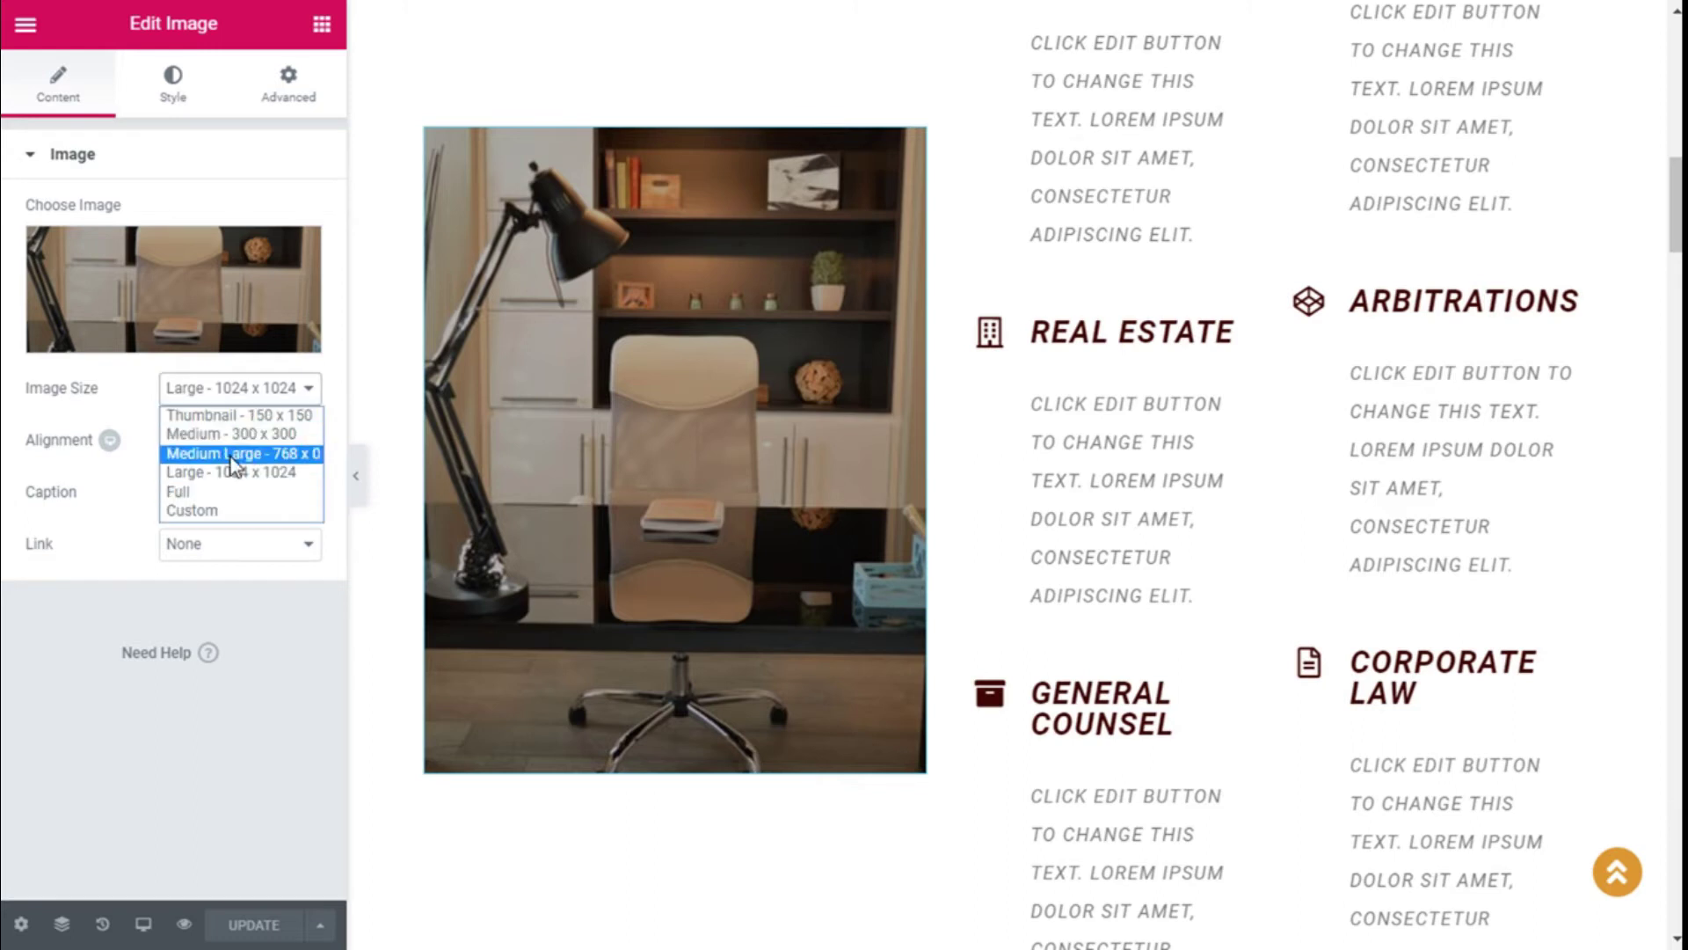
left_click(289, 391)
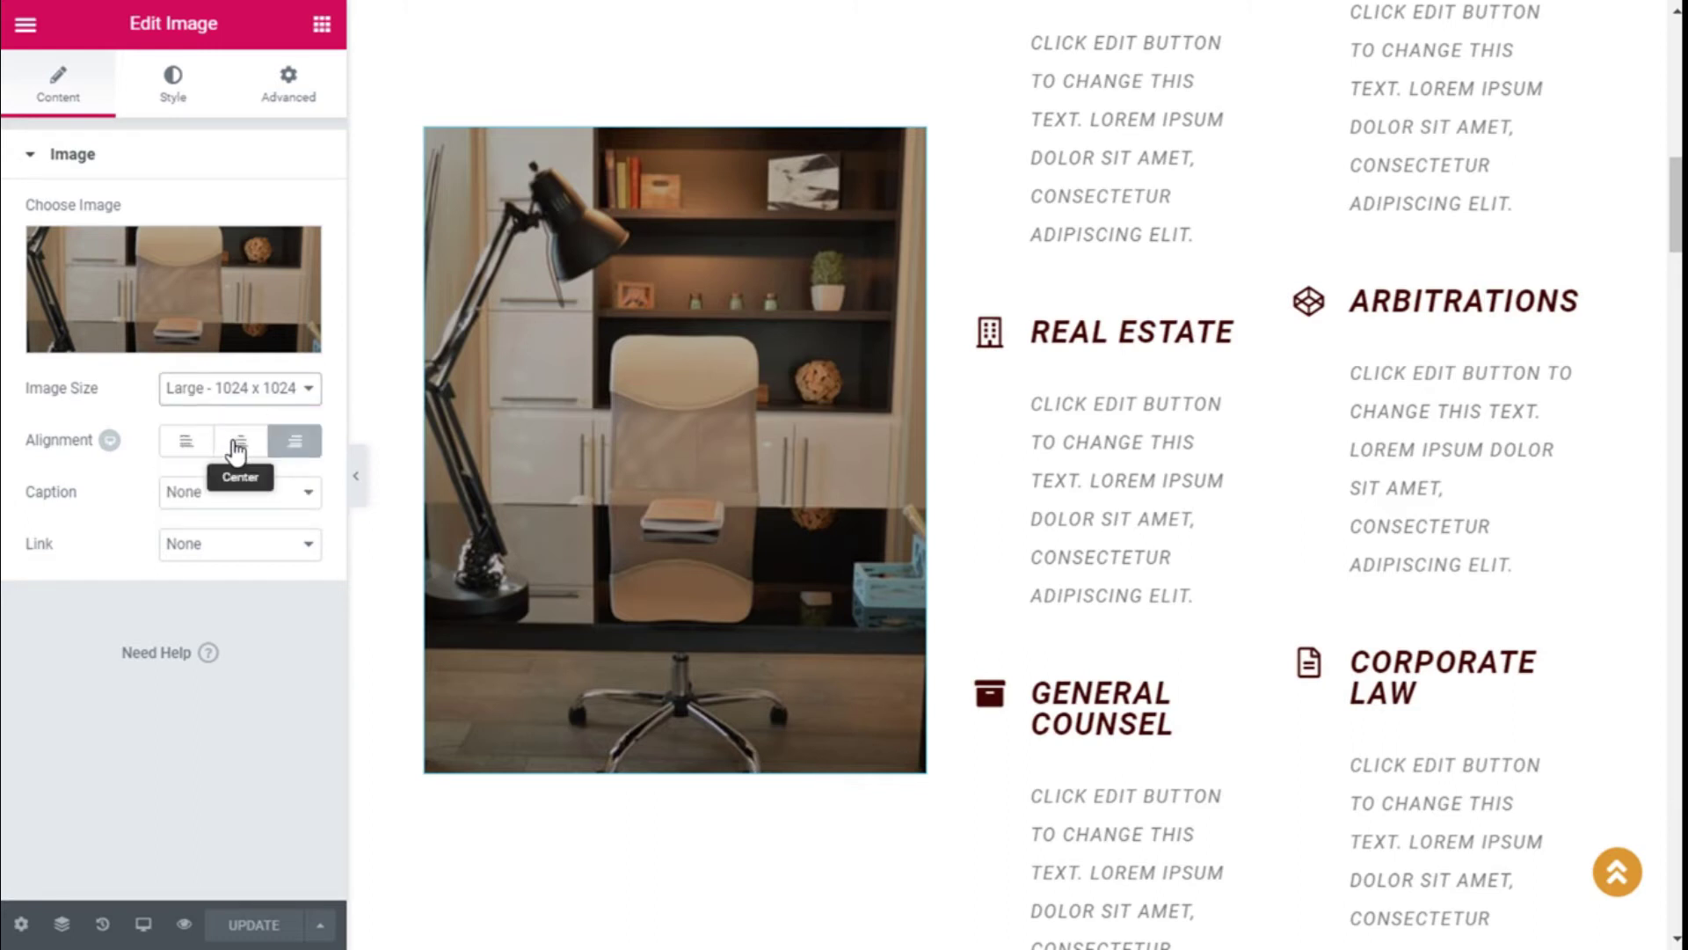
left_click(231, 495)
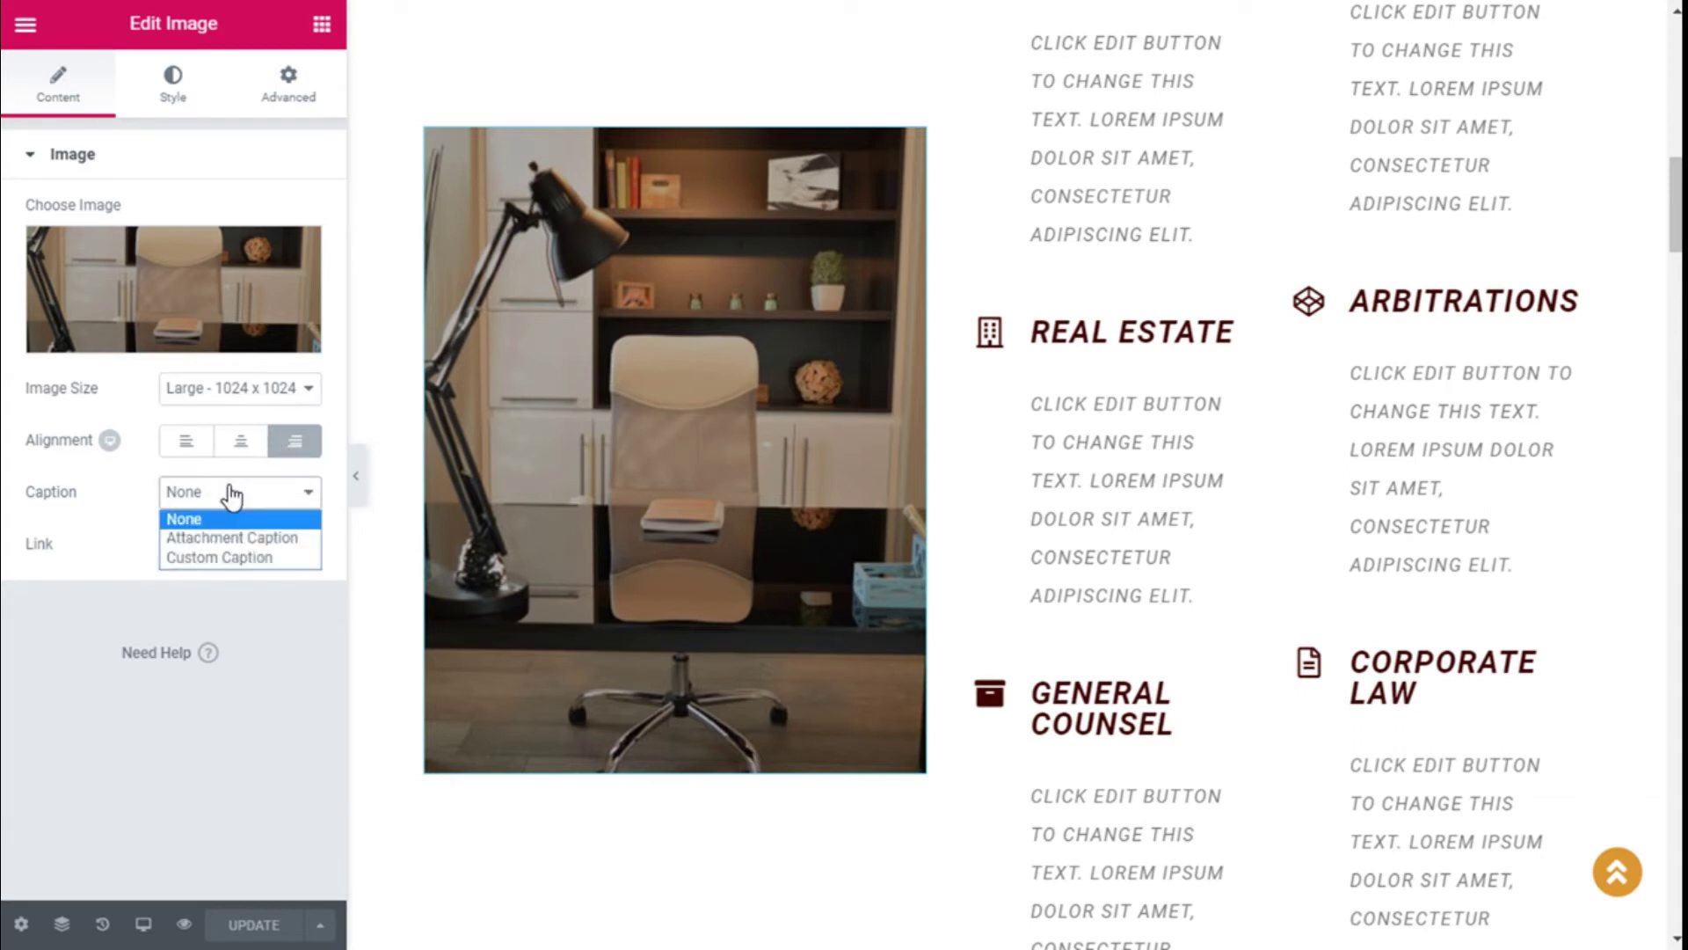
left_click(227, 519)
left_click(222, 545)
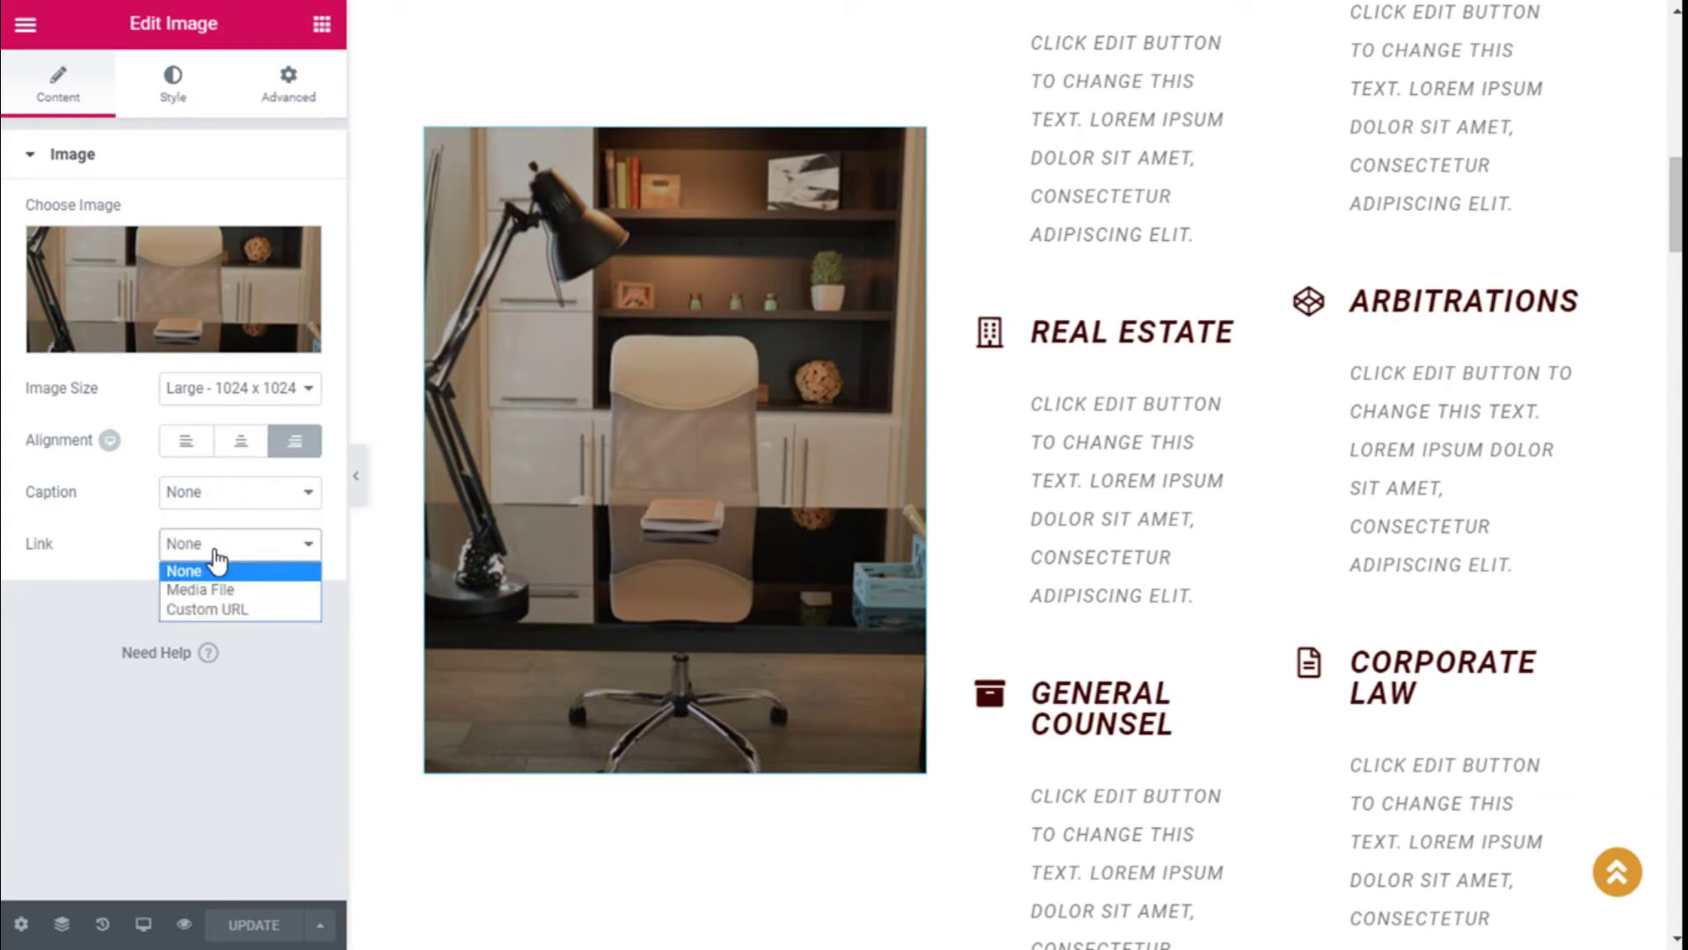
left_click(215, 570)
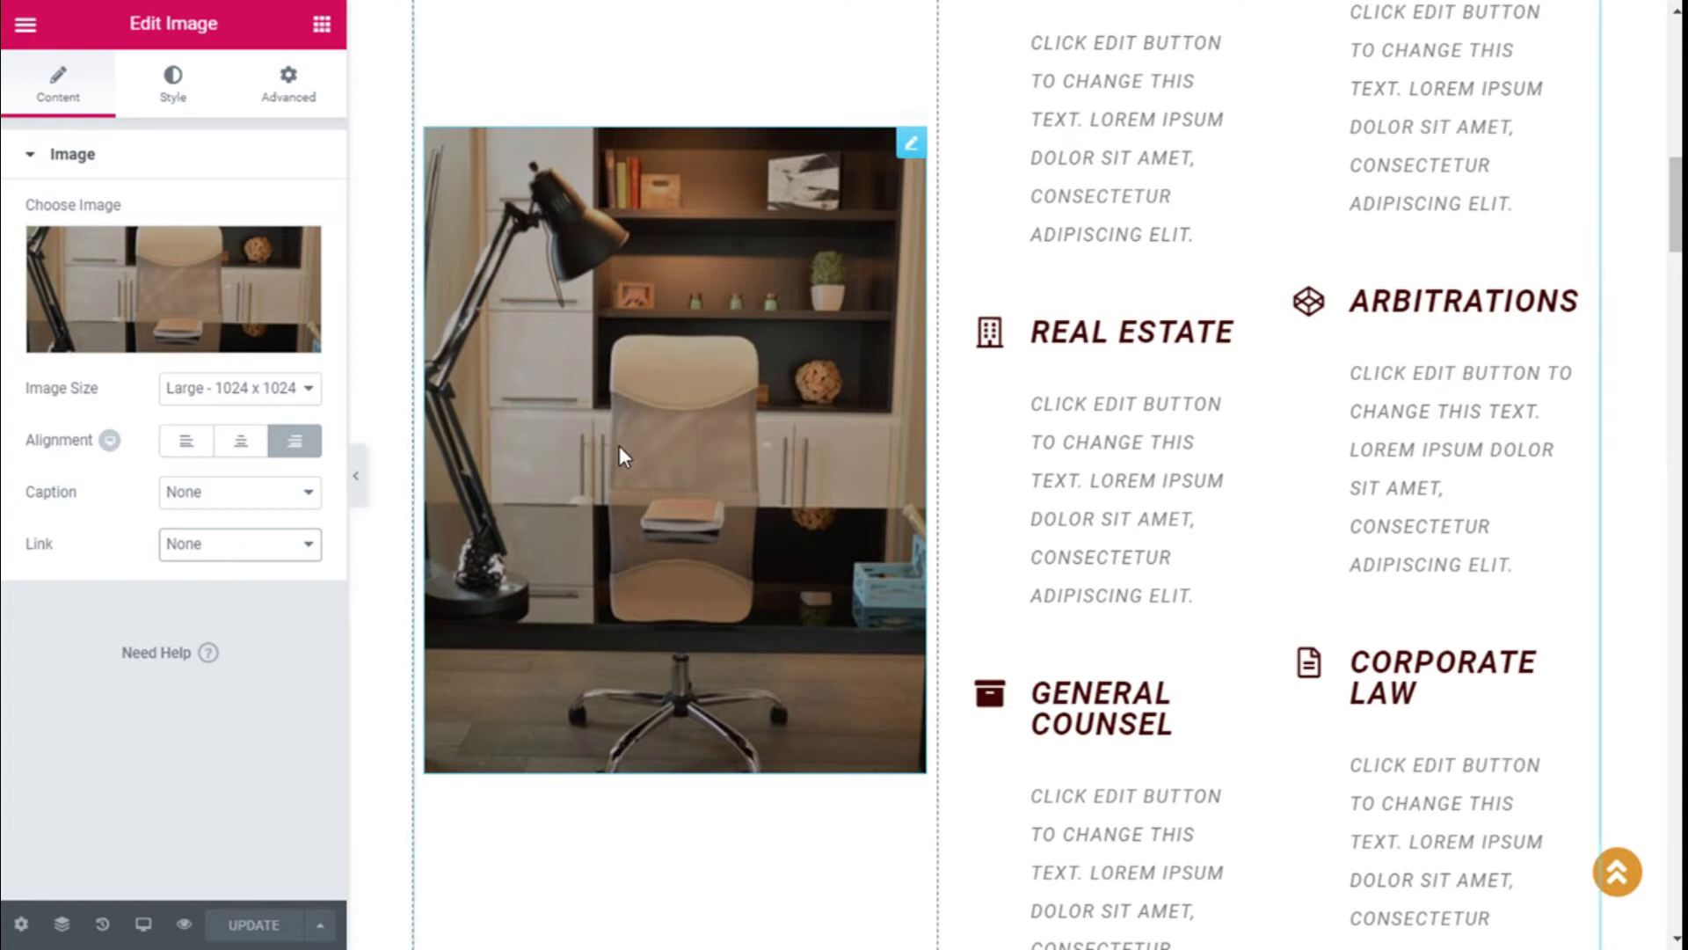
Step: Try adjusting the width and max width in the image's style settings, and clear both values
left_click(173, 99)
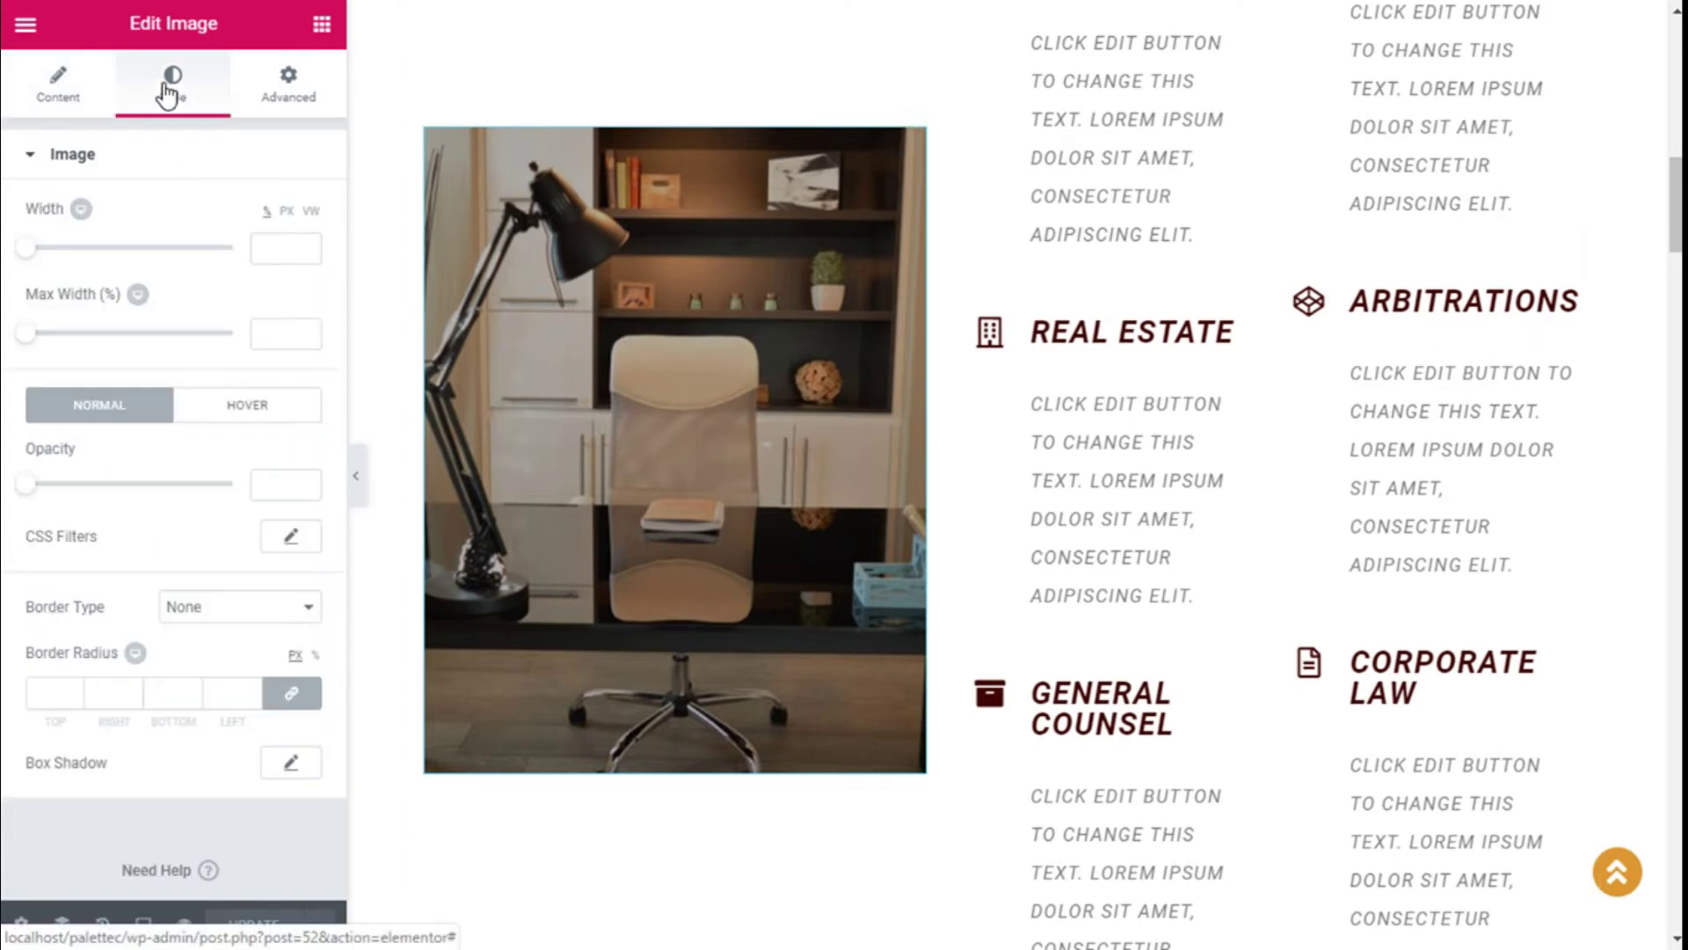
mouse_move(31, 251)
left_mouse_down()
mouse_move(246, 264)
mouse_move(22, 261)
left_mouse_up()
left_click(279, 255)
key("BackSpace")
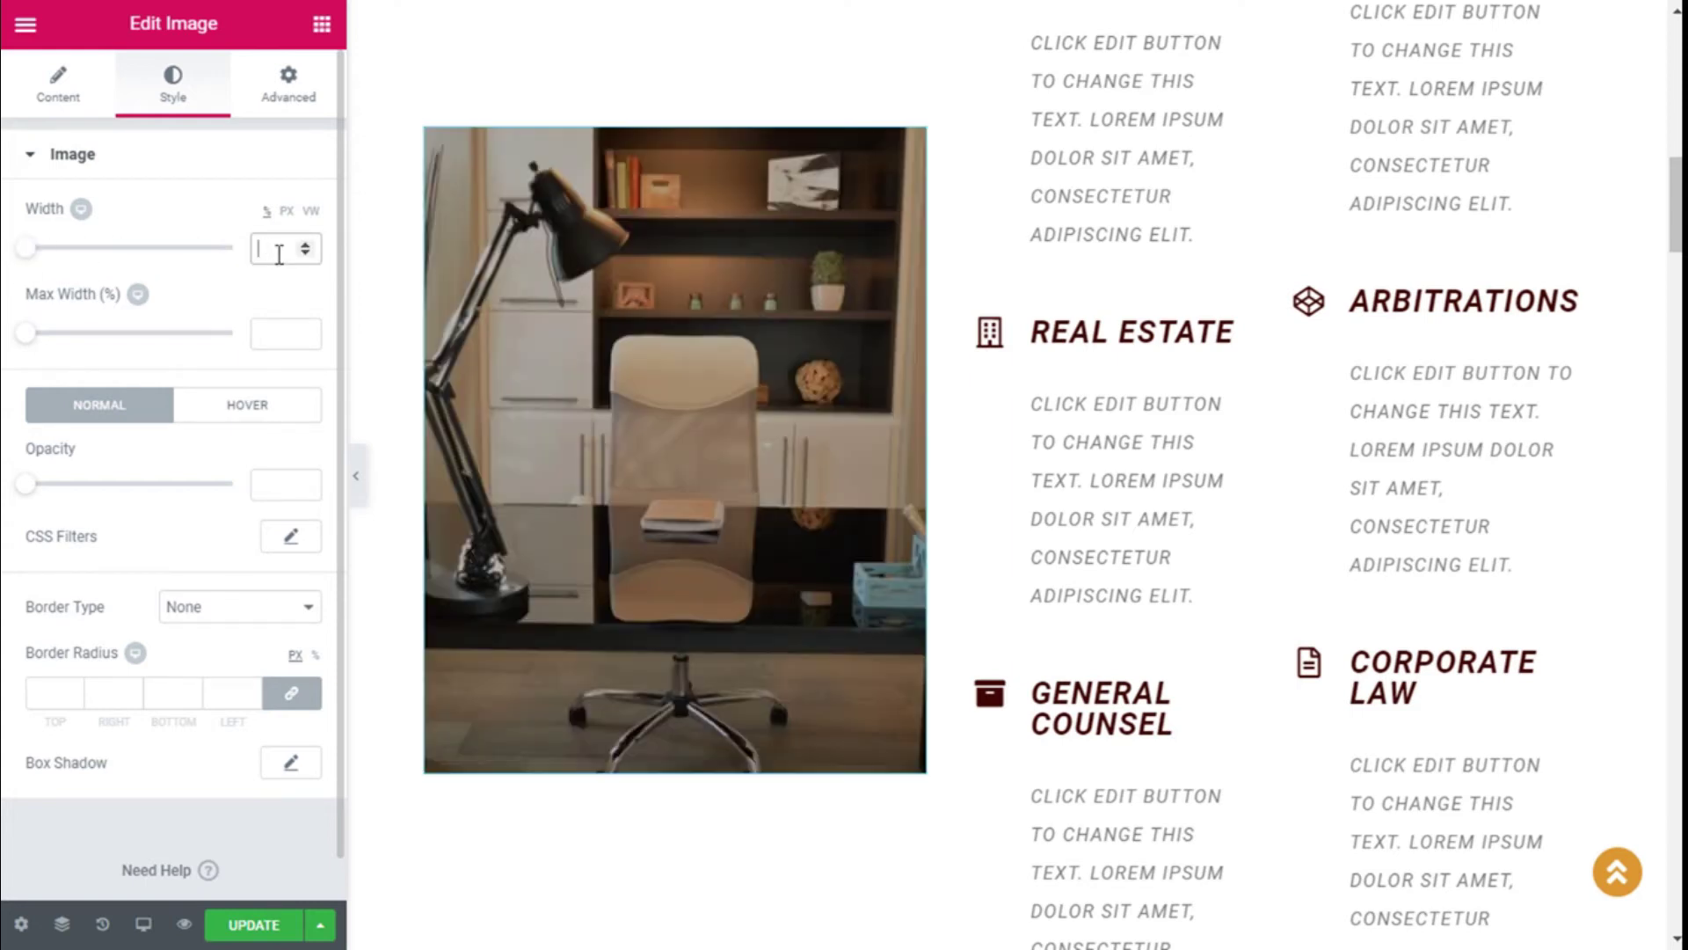
left_click(60, 339)
mouse_move(34, 341)
left_mouse_down()
mouse_move(220, 345)
mouse_move(25, 343)
left_mouse_up()
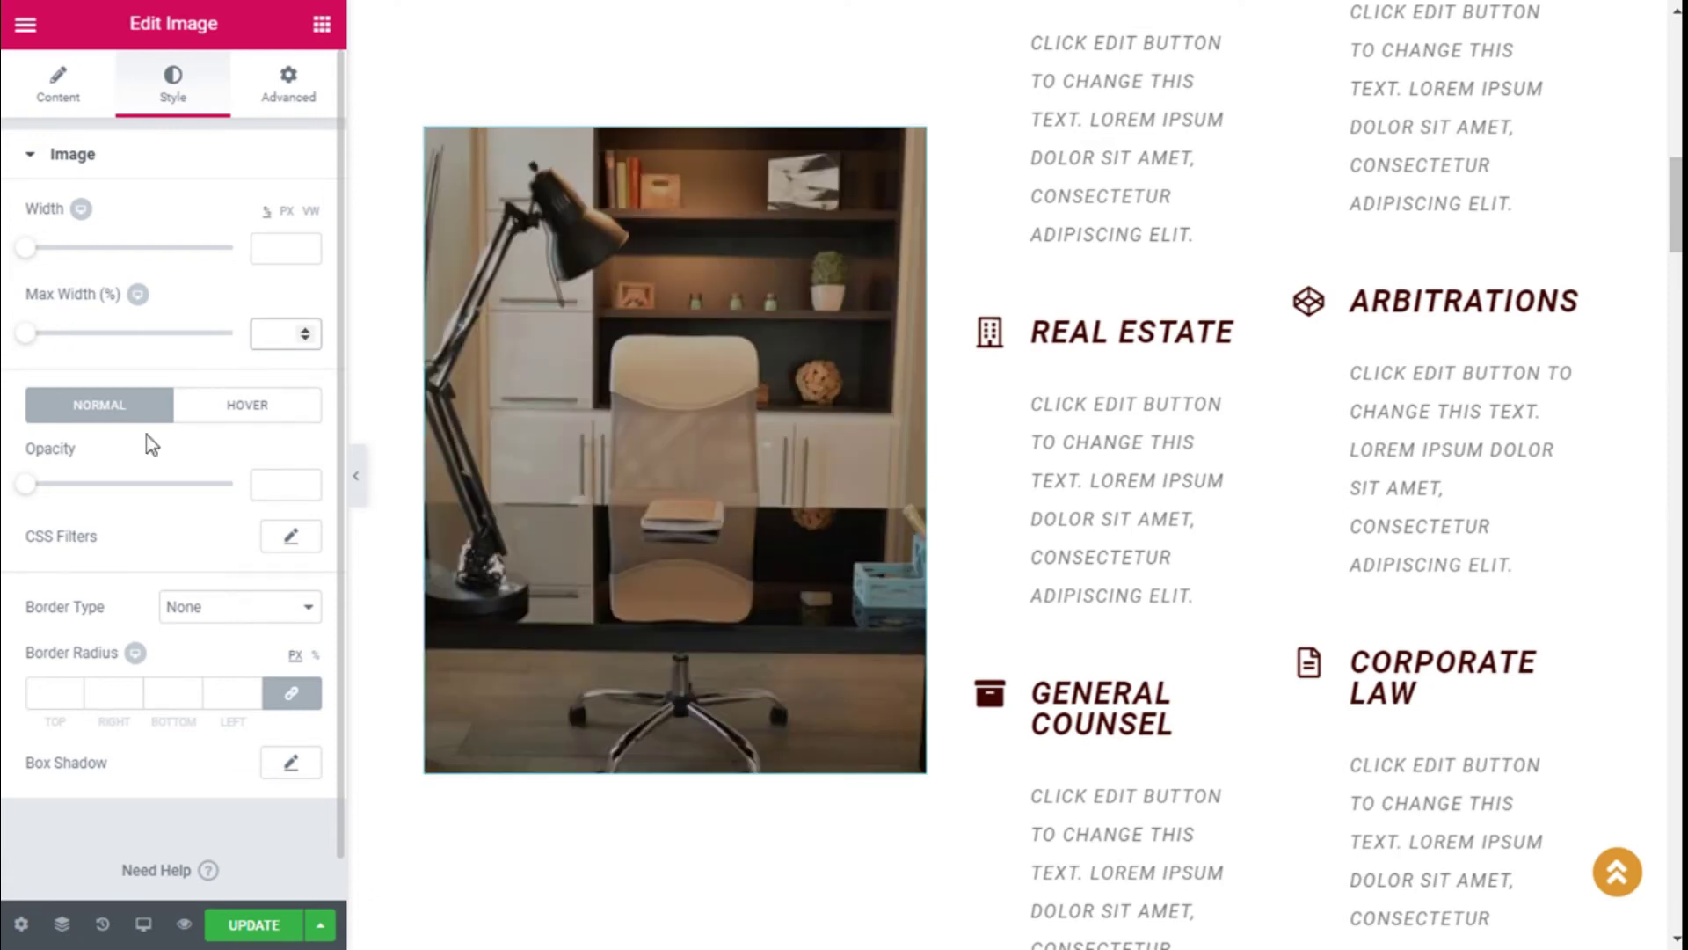
Step: Examine the image's normal-state opacity, CSS filters and border type options
scroll(182, 446, "down", 1)
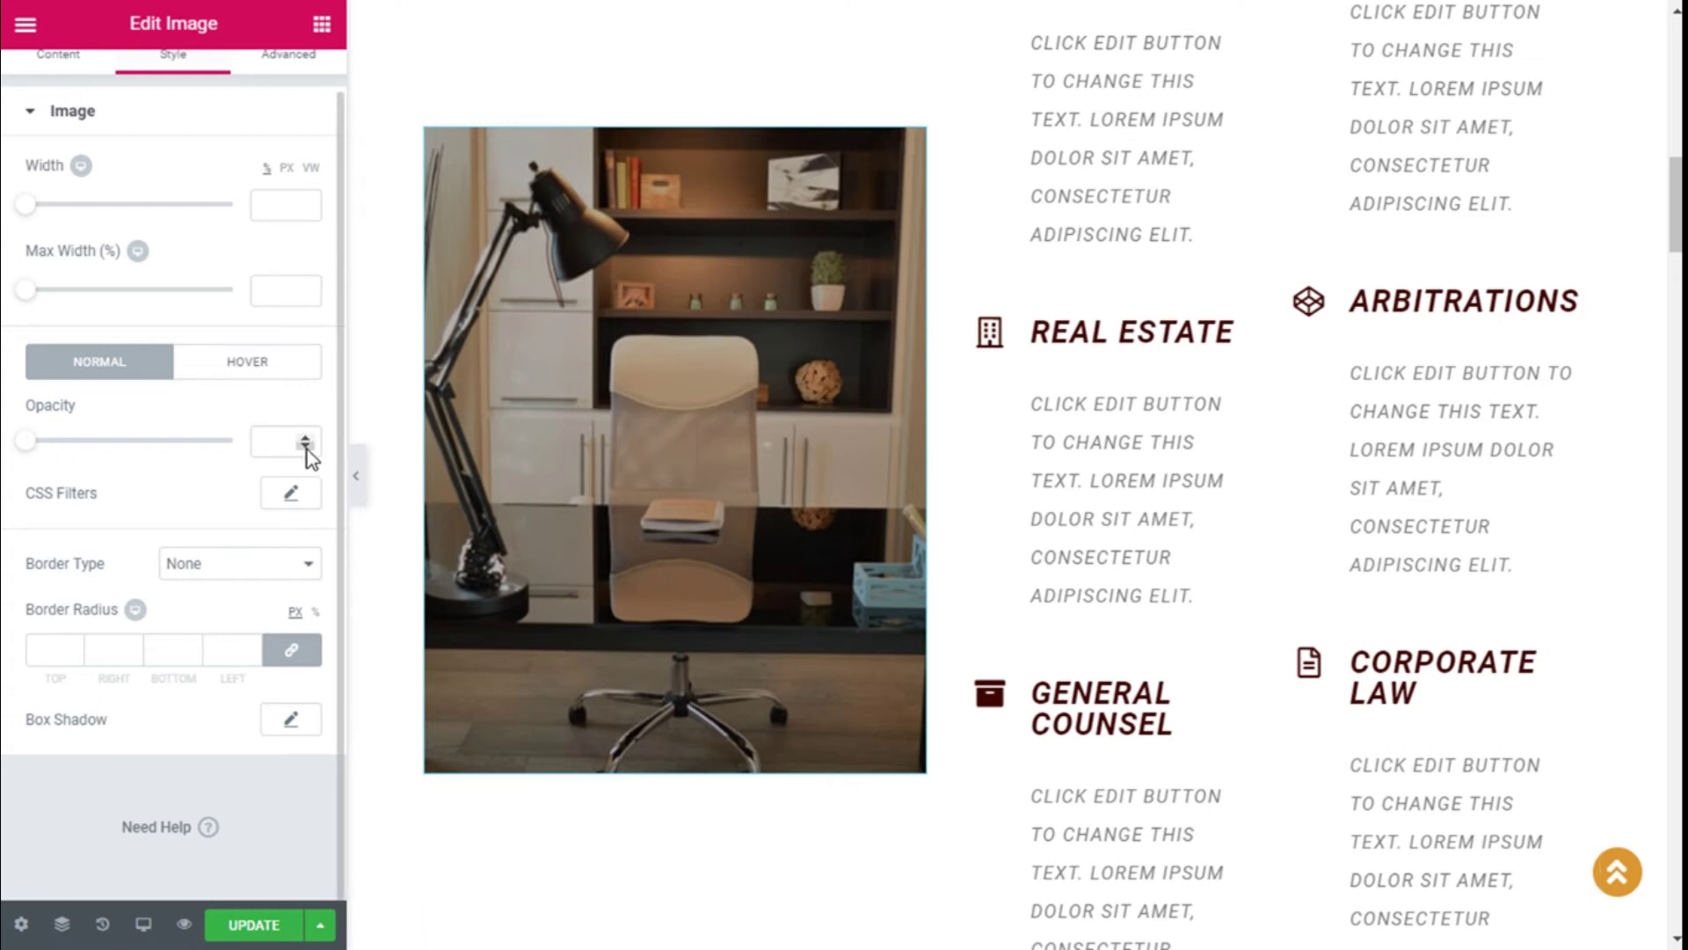
left_click(277, 452)
left_click(300, 497)
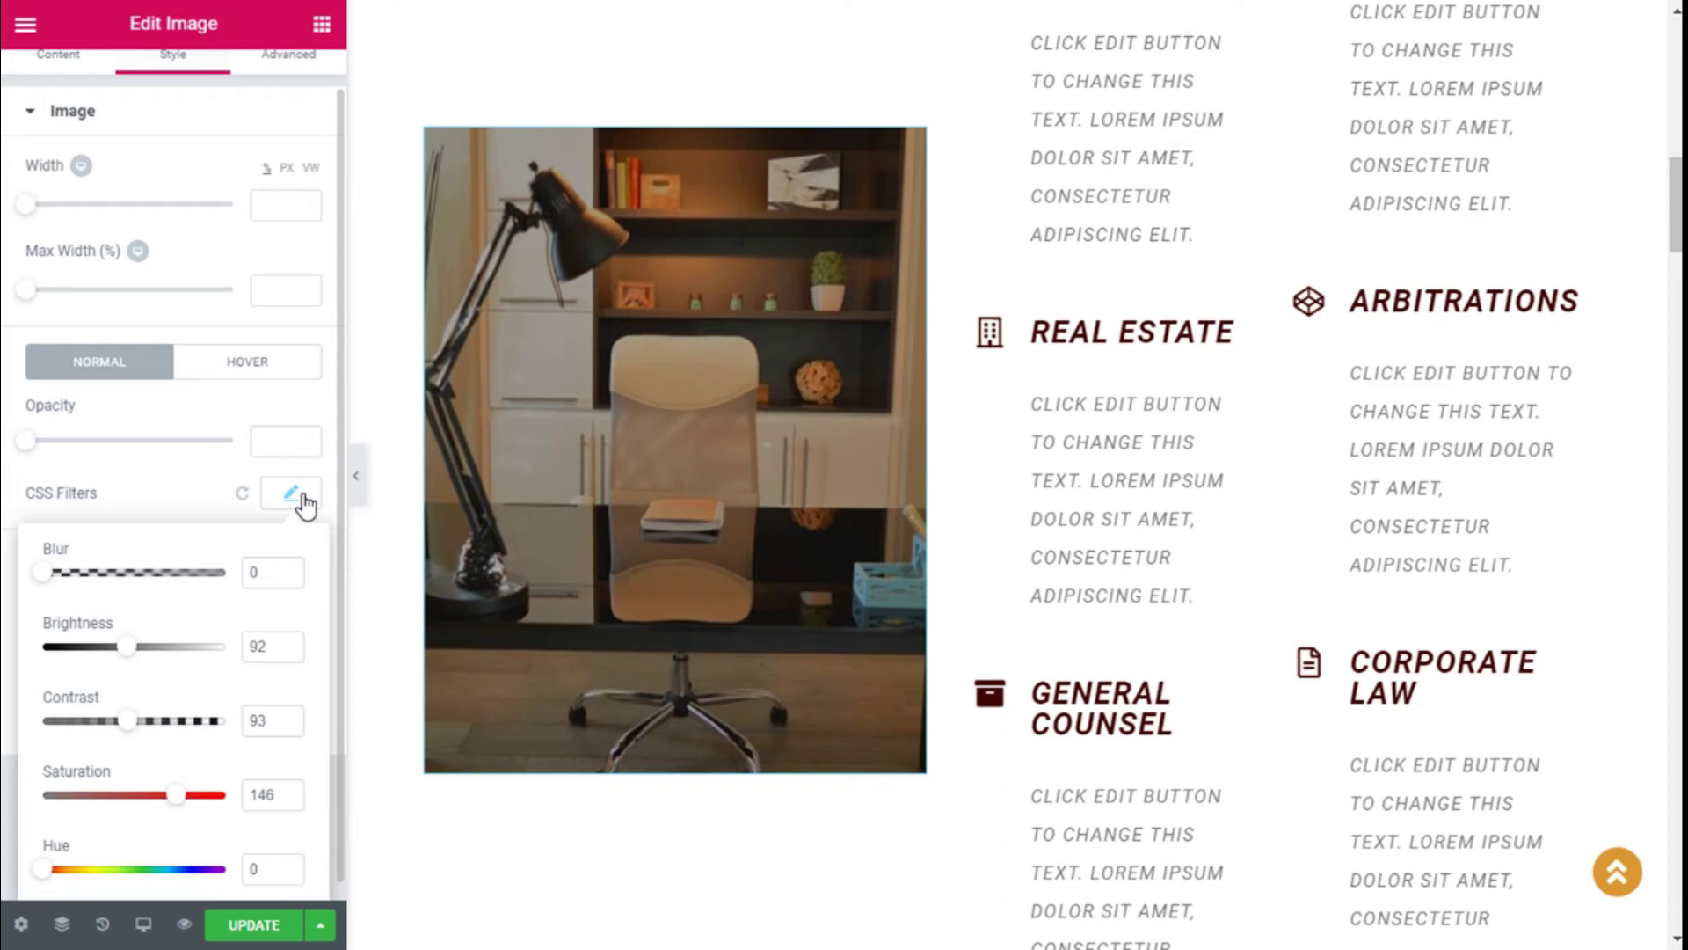
left_click(304, 506)
left_click(193, 571)
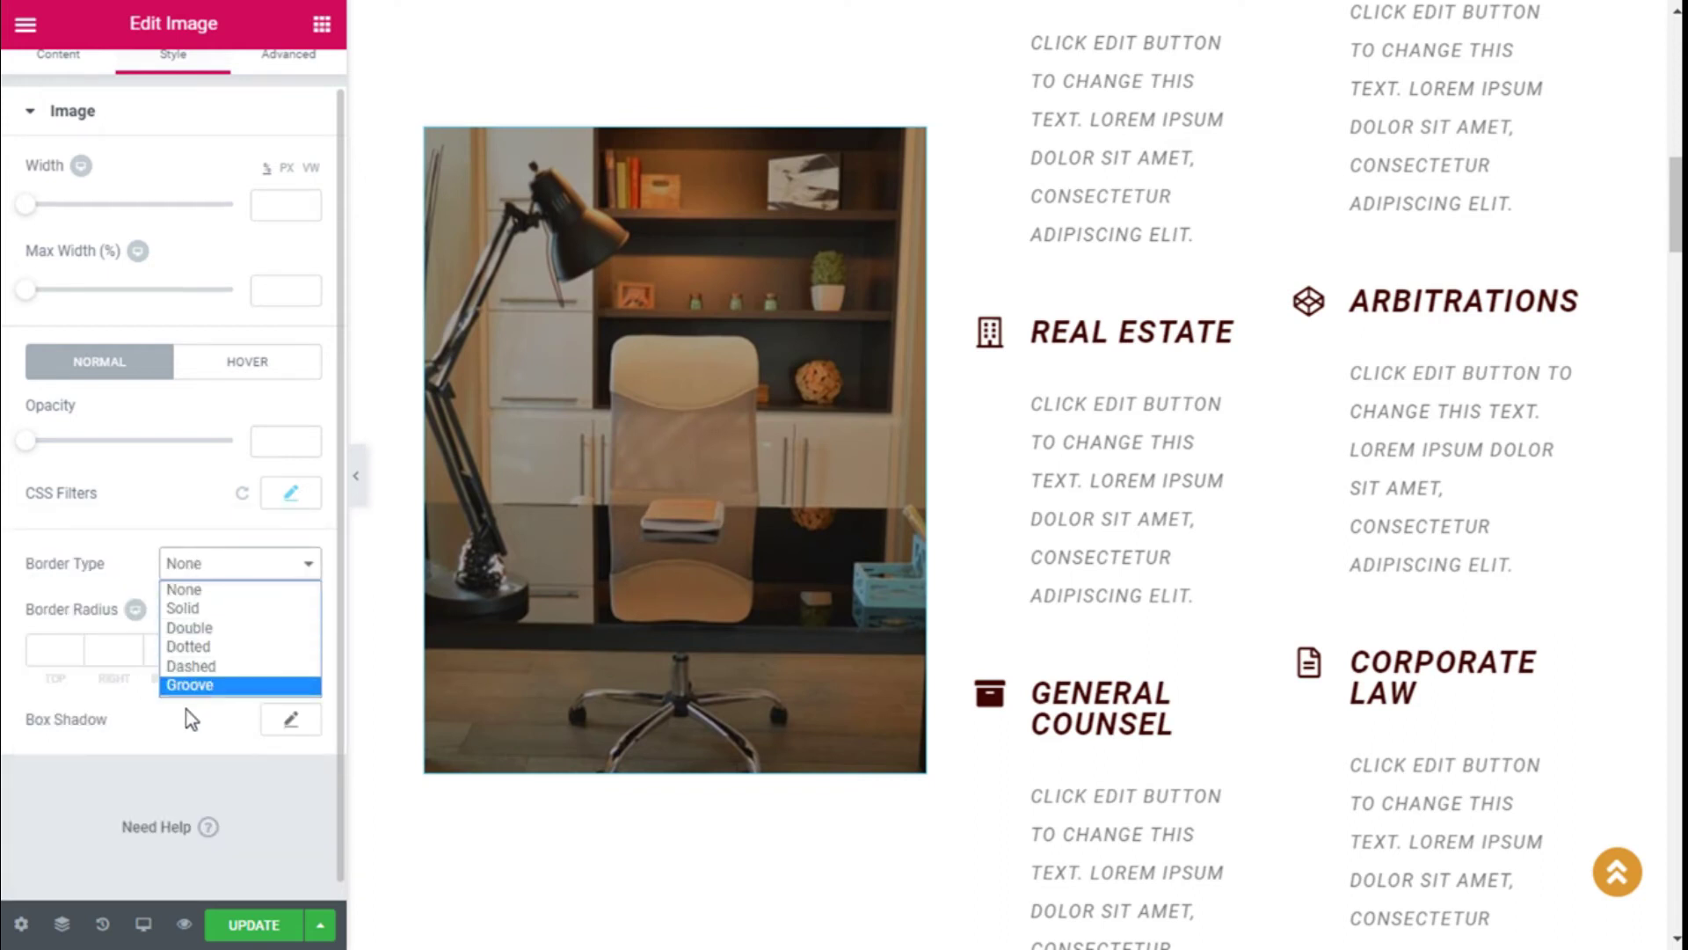
left_click(226, 565)
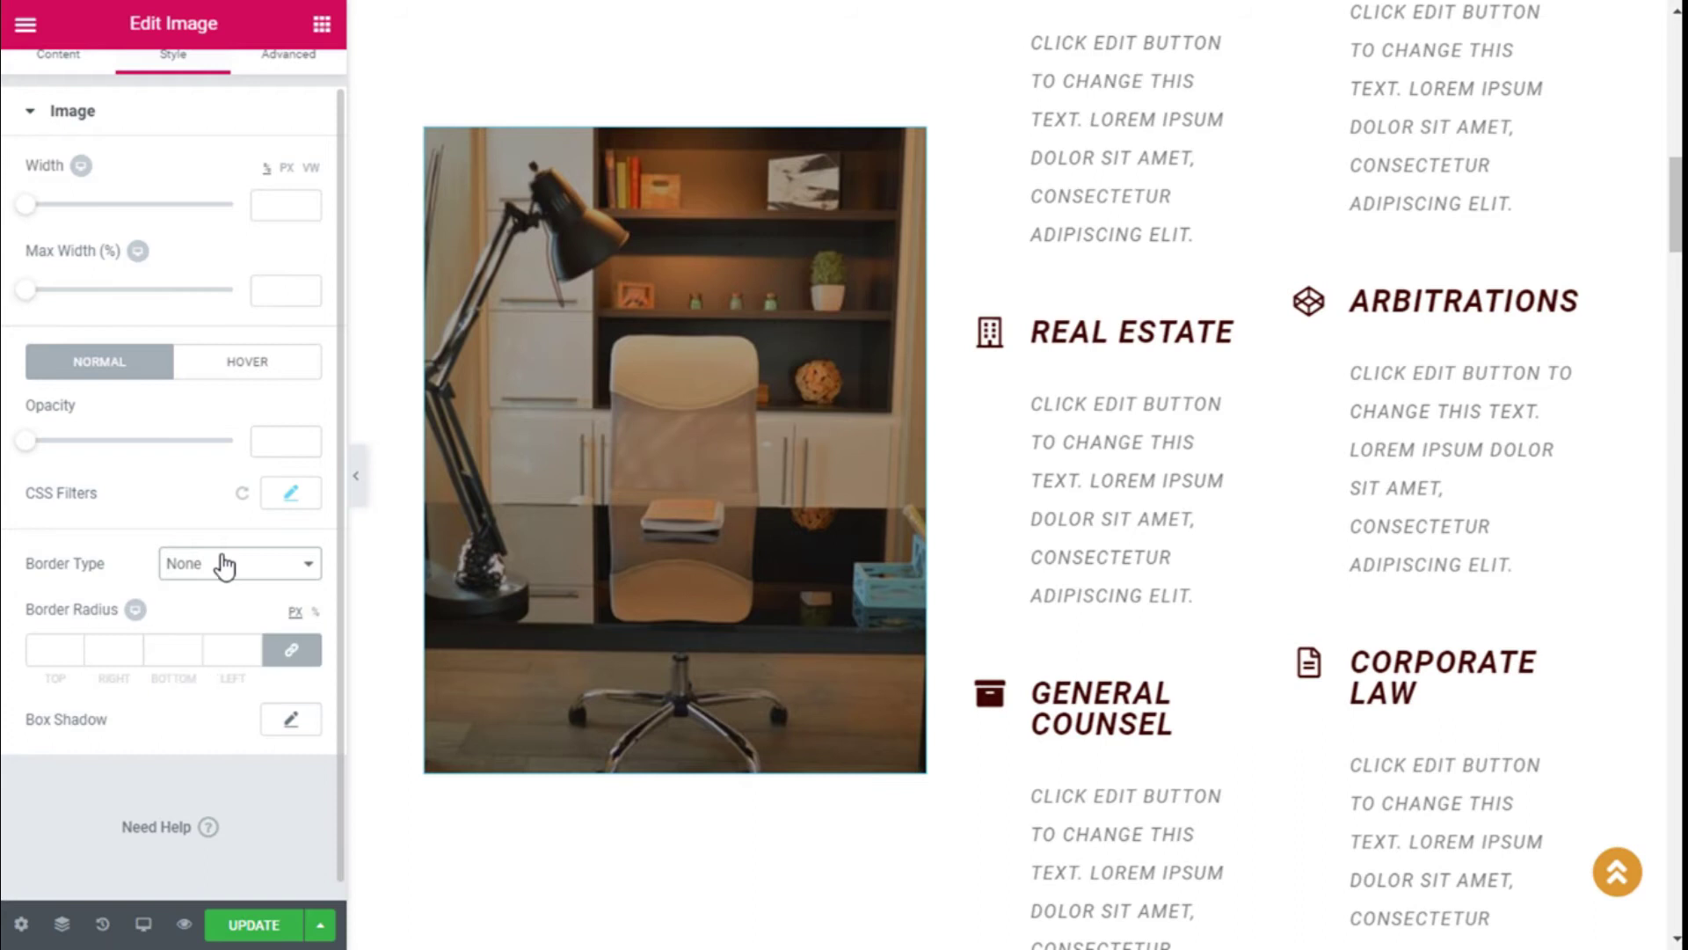
Step: Set the image's hover-state opacity to 90
left_click(262, 384)
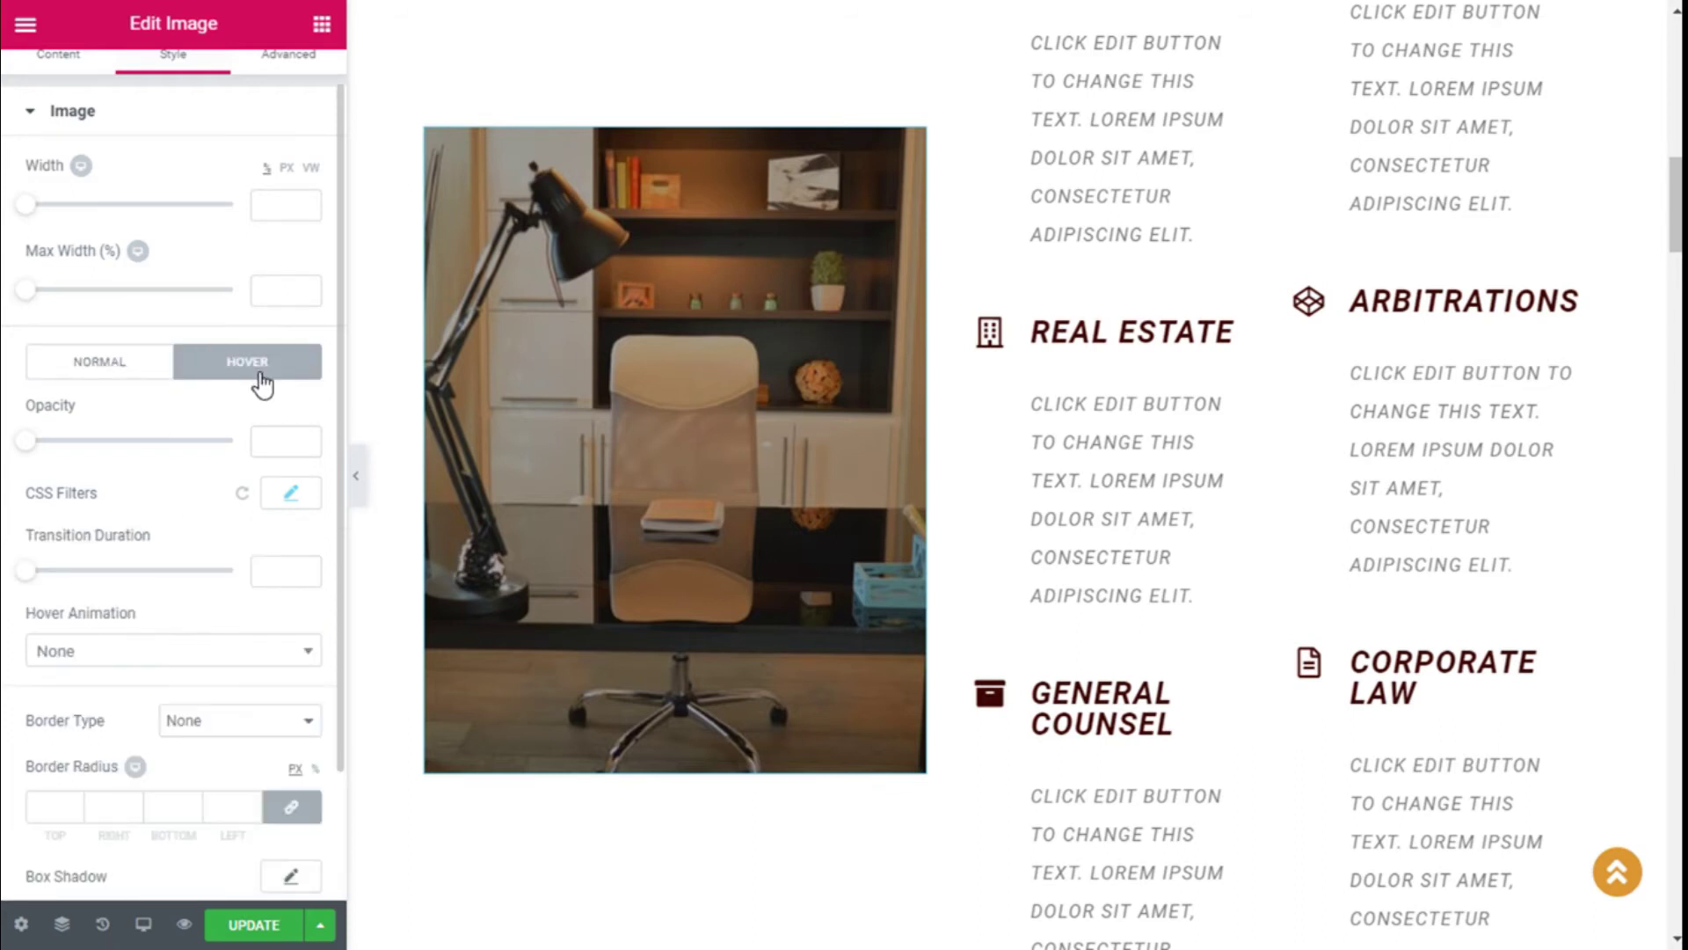
left_click(263, 447)
type("90")
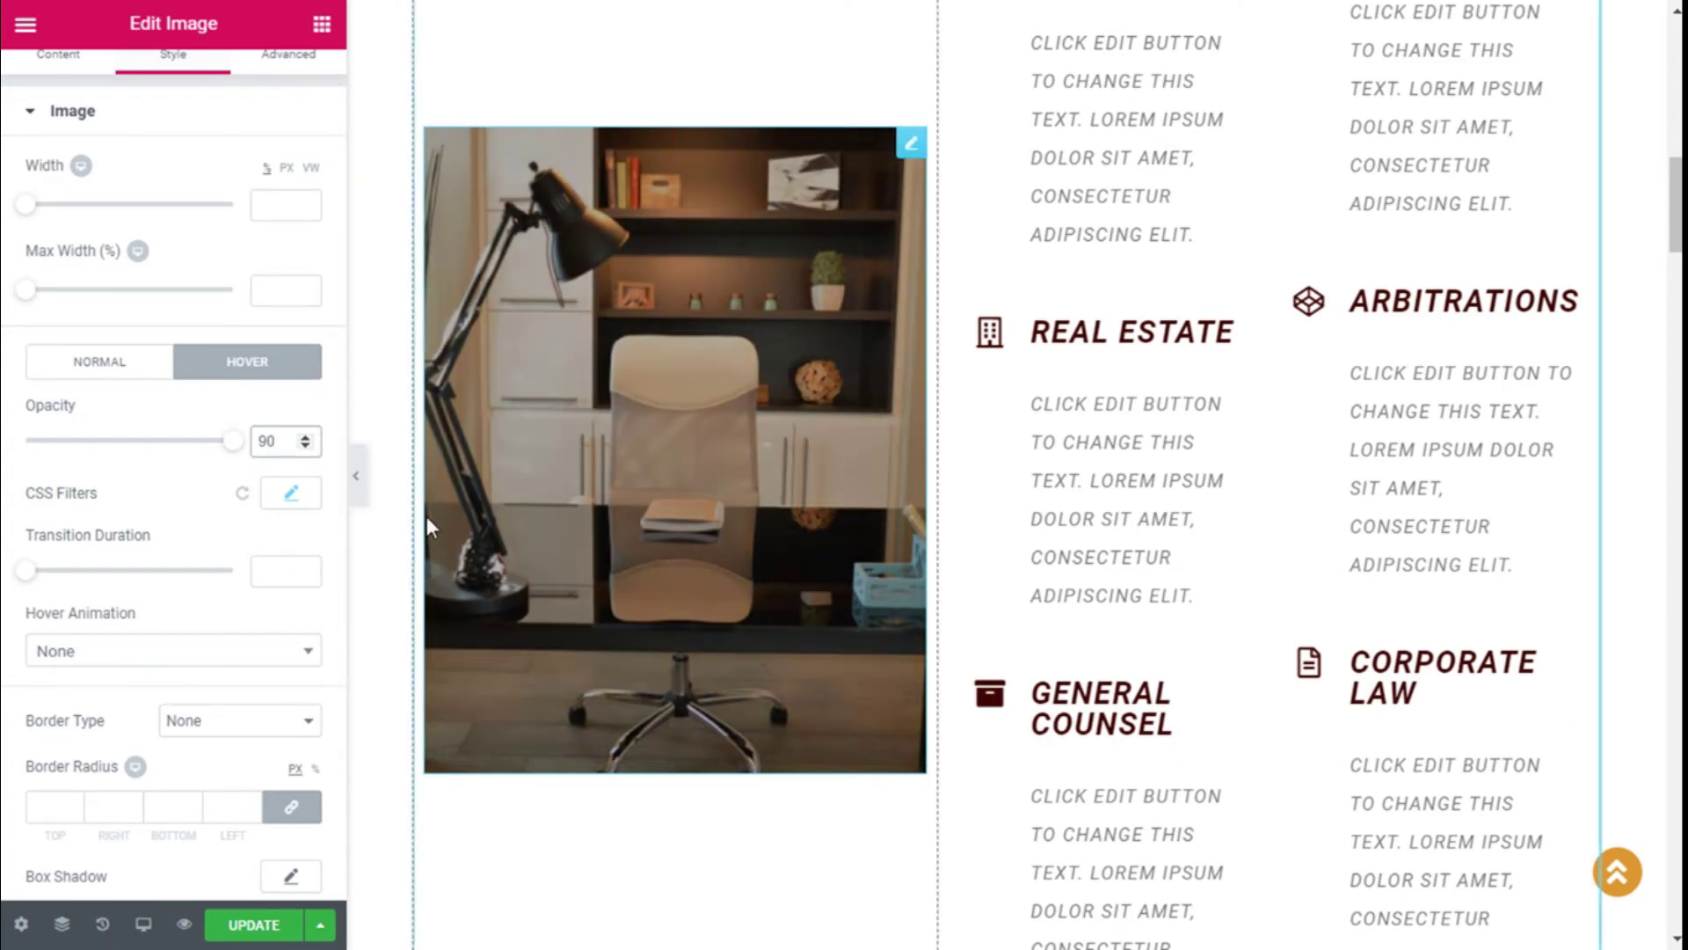
Step: Apply the Shrink hover animation to the office chair image
scroll(204, 475, "down", 2)
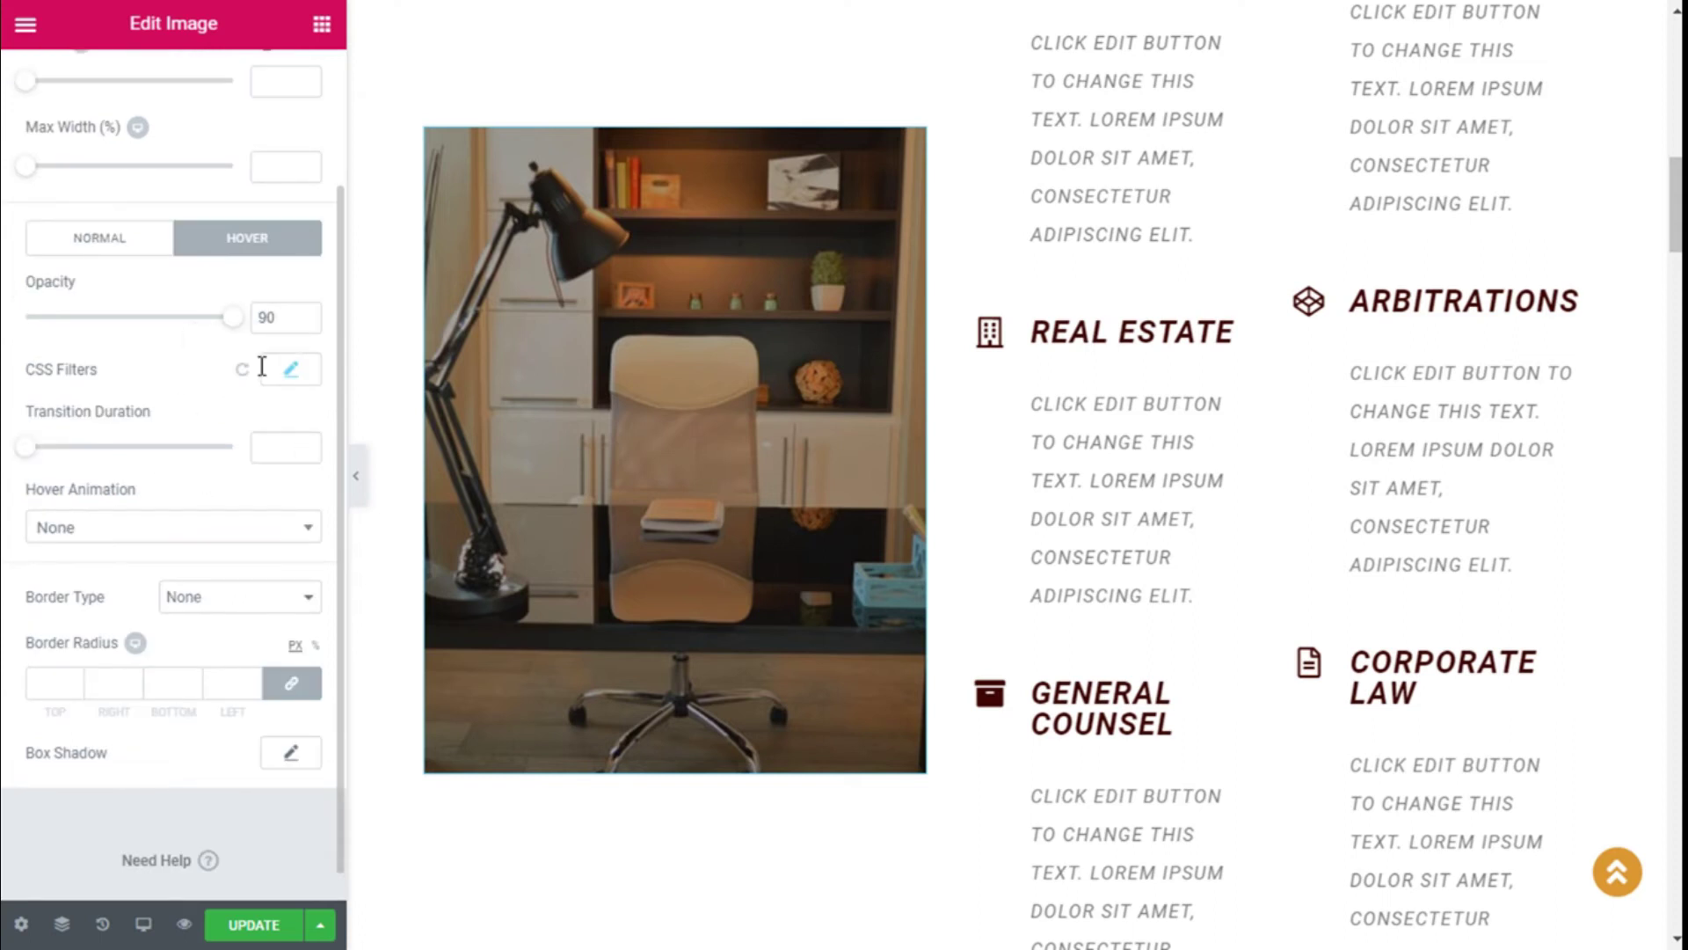
left_click(273, 529)
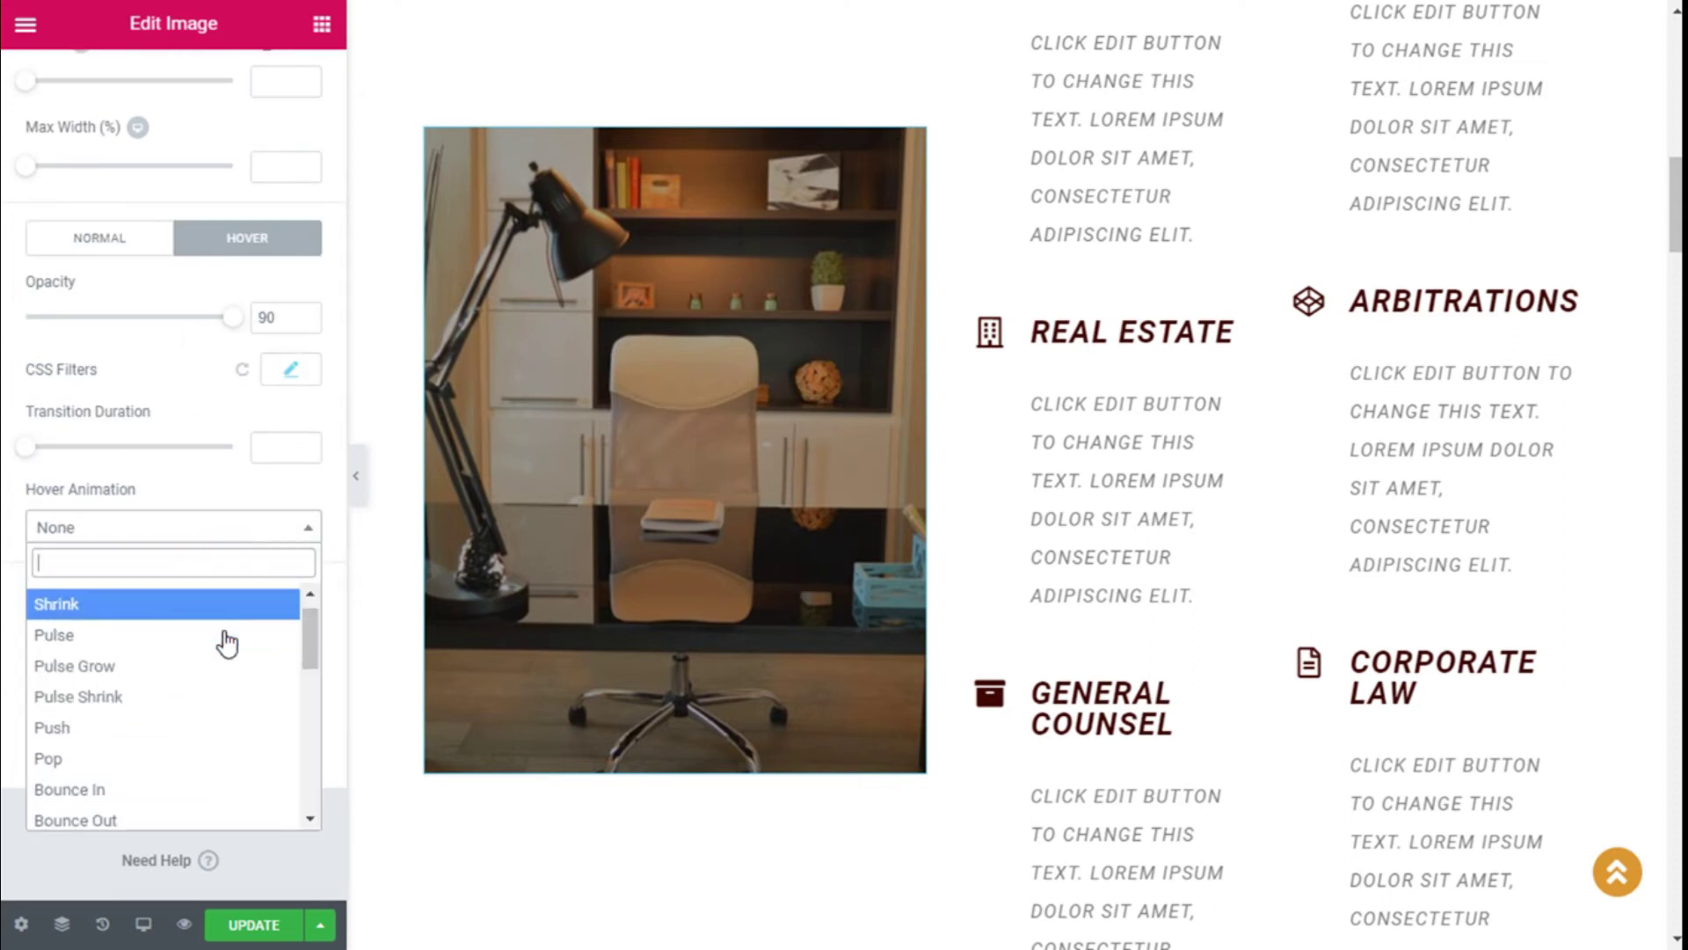
scroll(228, 651, "down", 8)
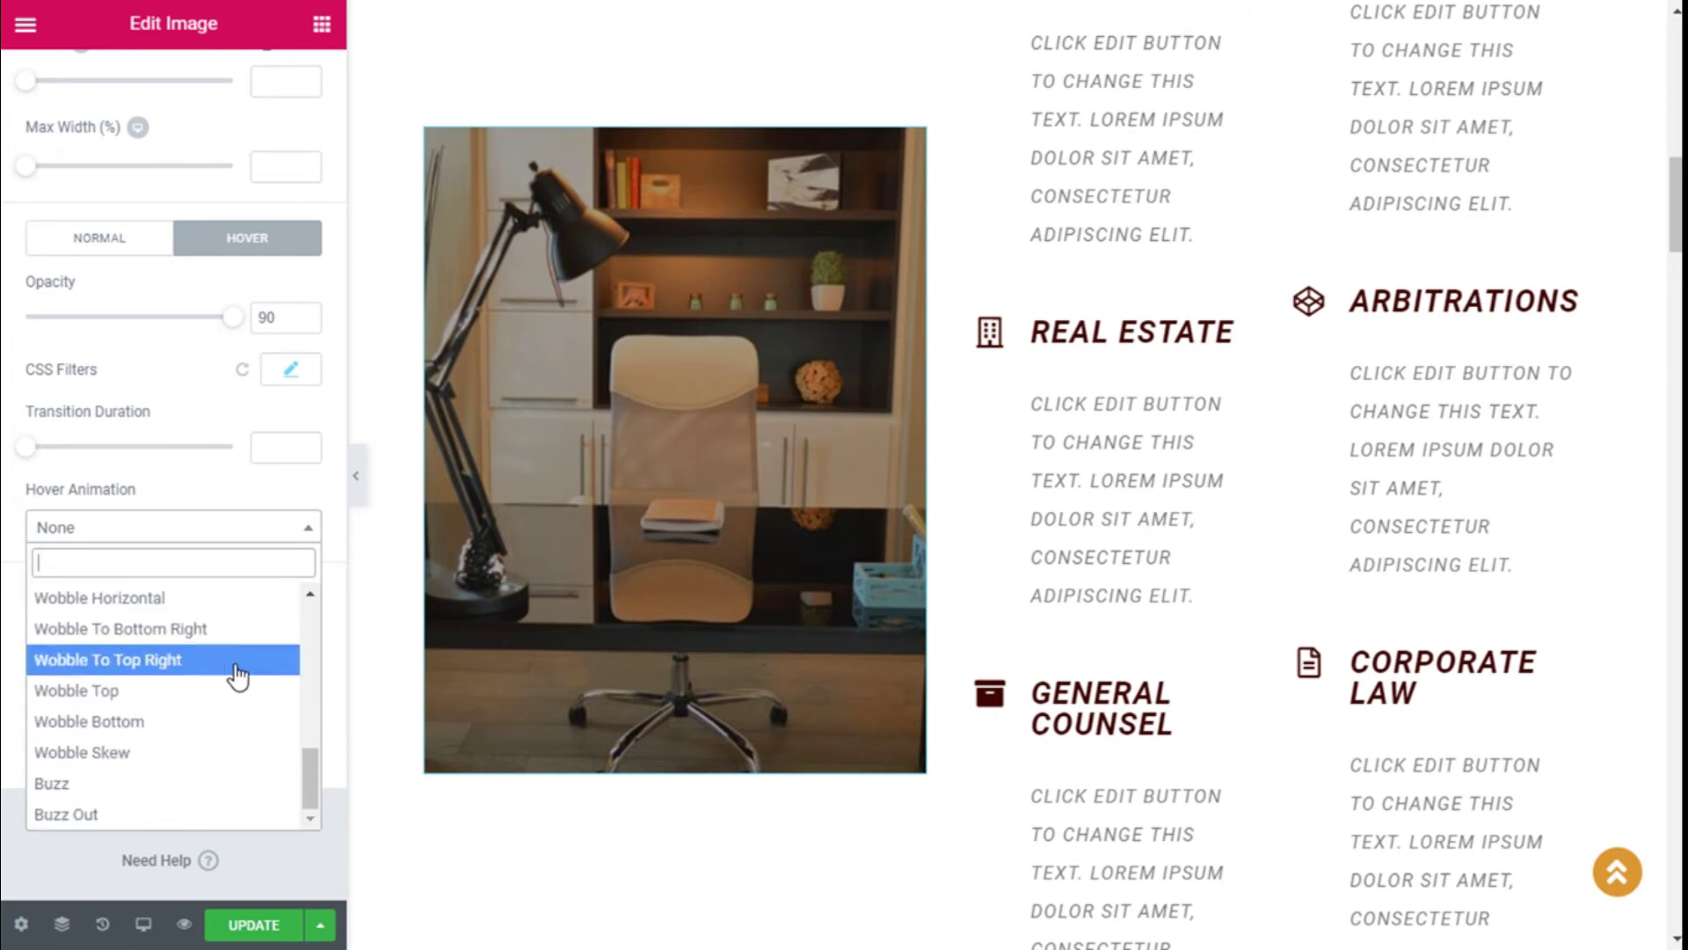
scroll(216, 739, "up", 4)
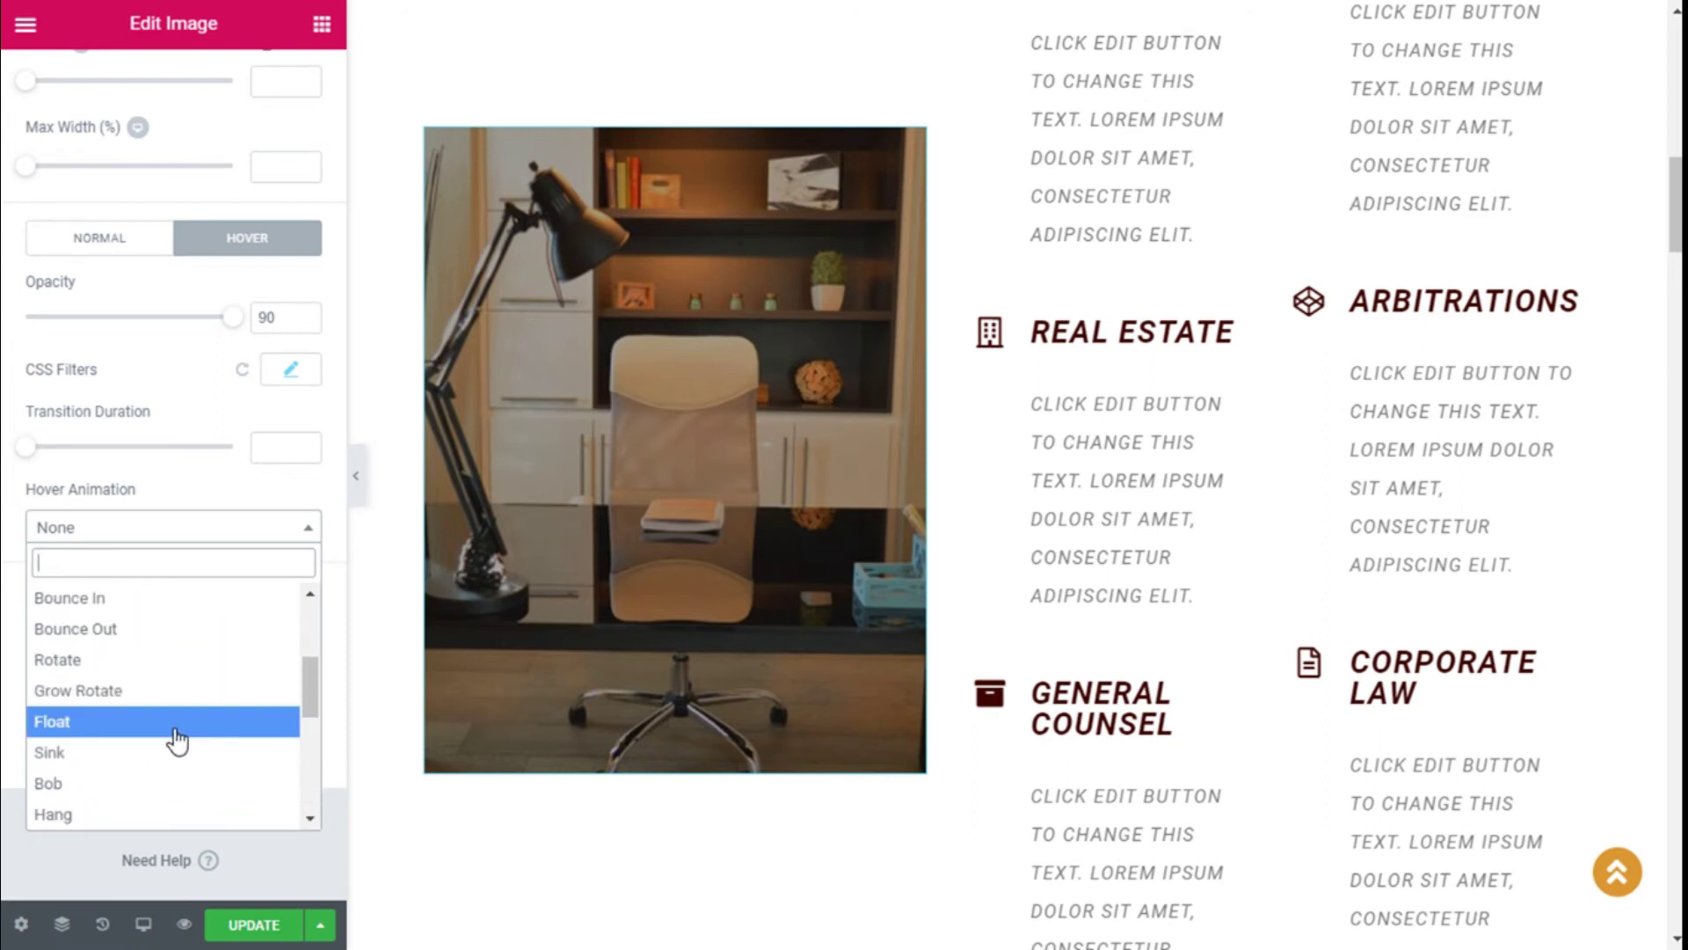
scroll(176, 741, "up", 3)
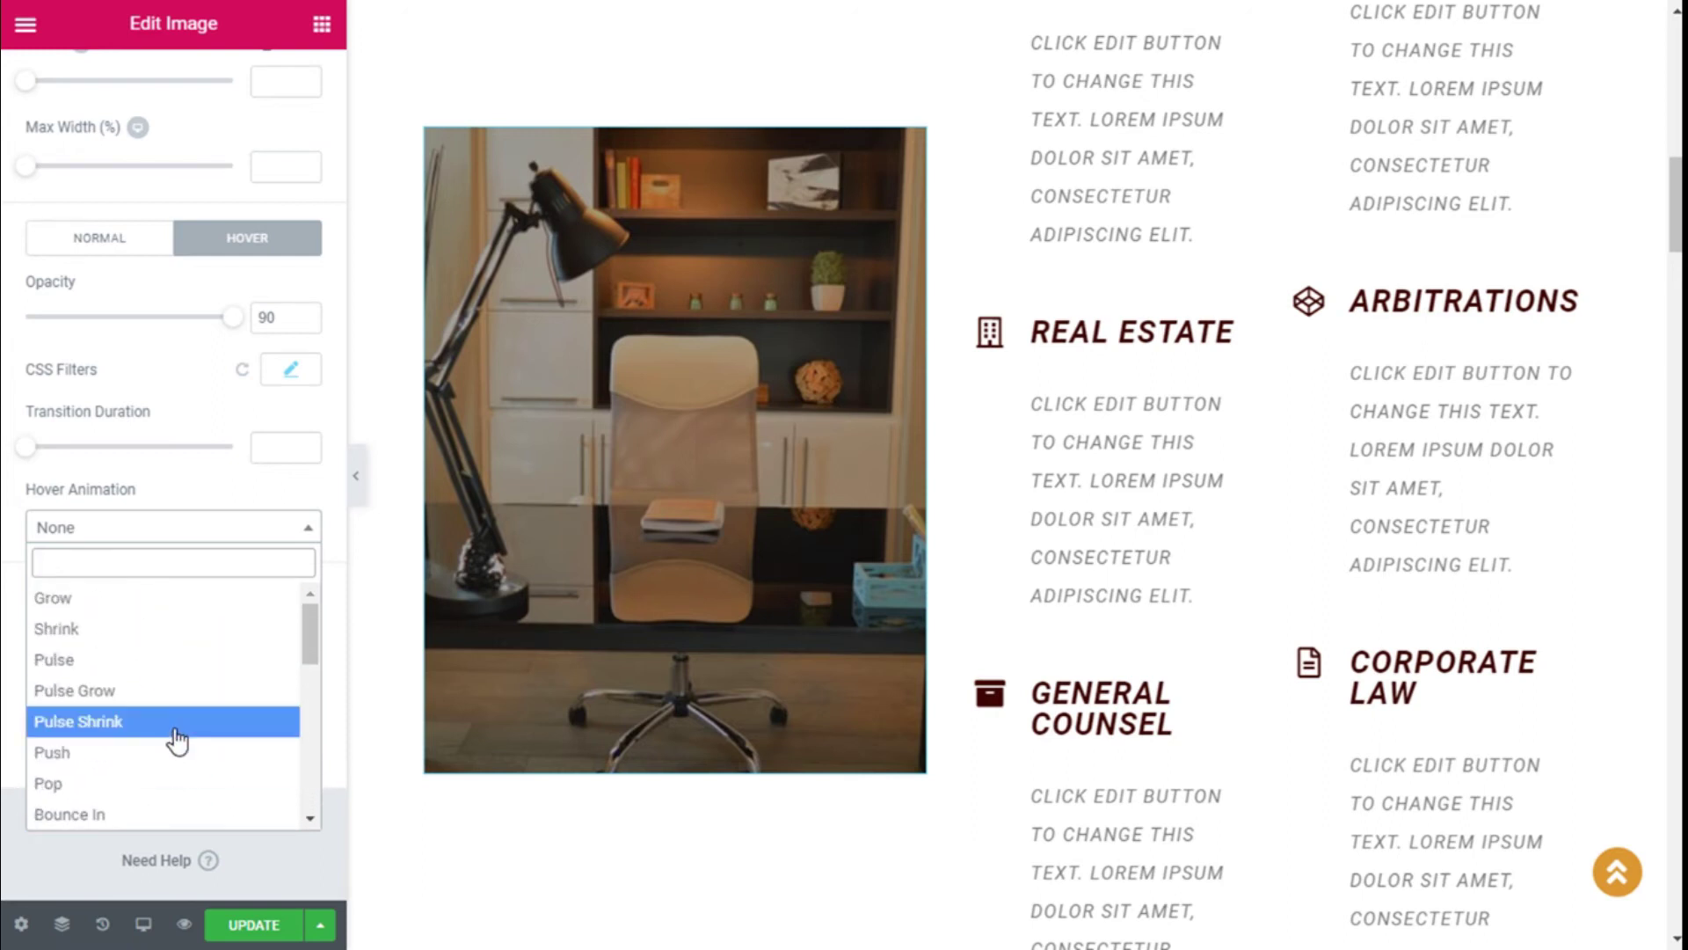
left_click(98, 632)
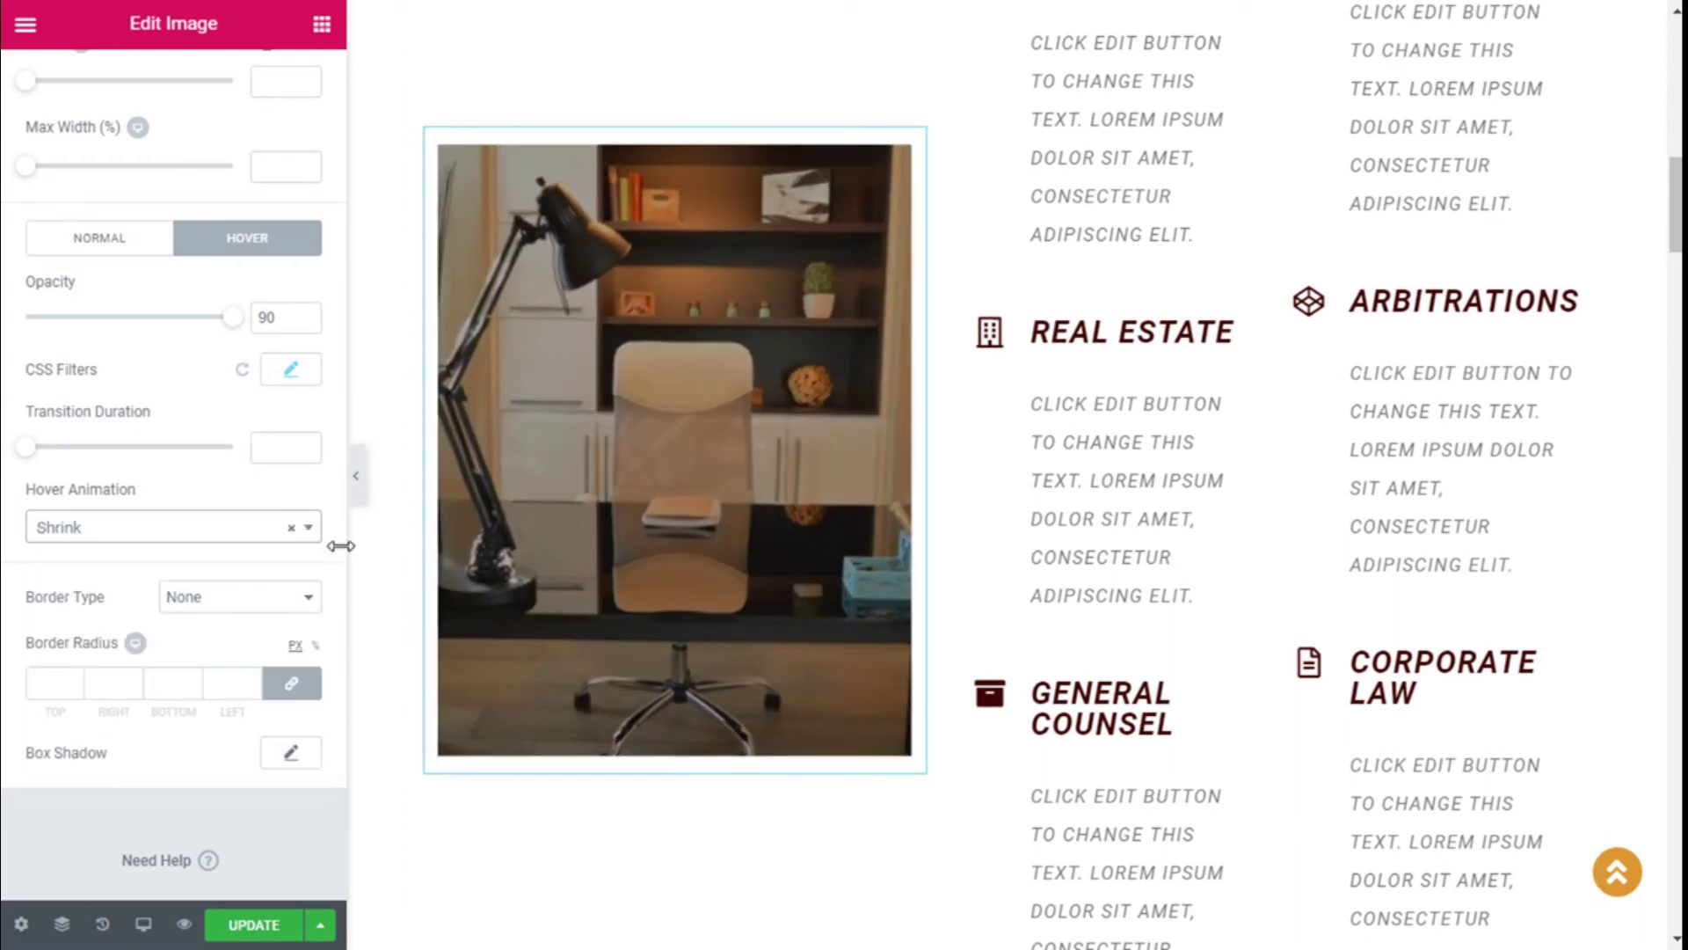
Step: Set the image's hover transition duration to 0,5
left_click_drag(26, 447, 99, 450)
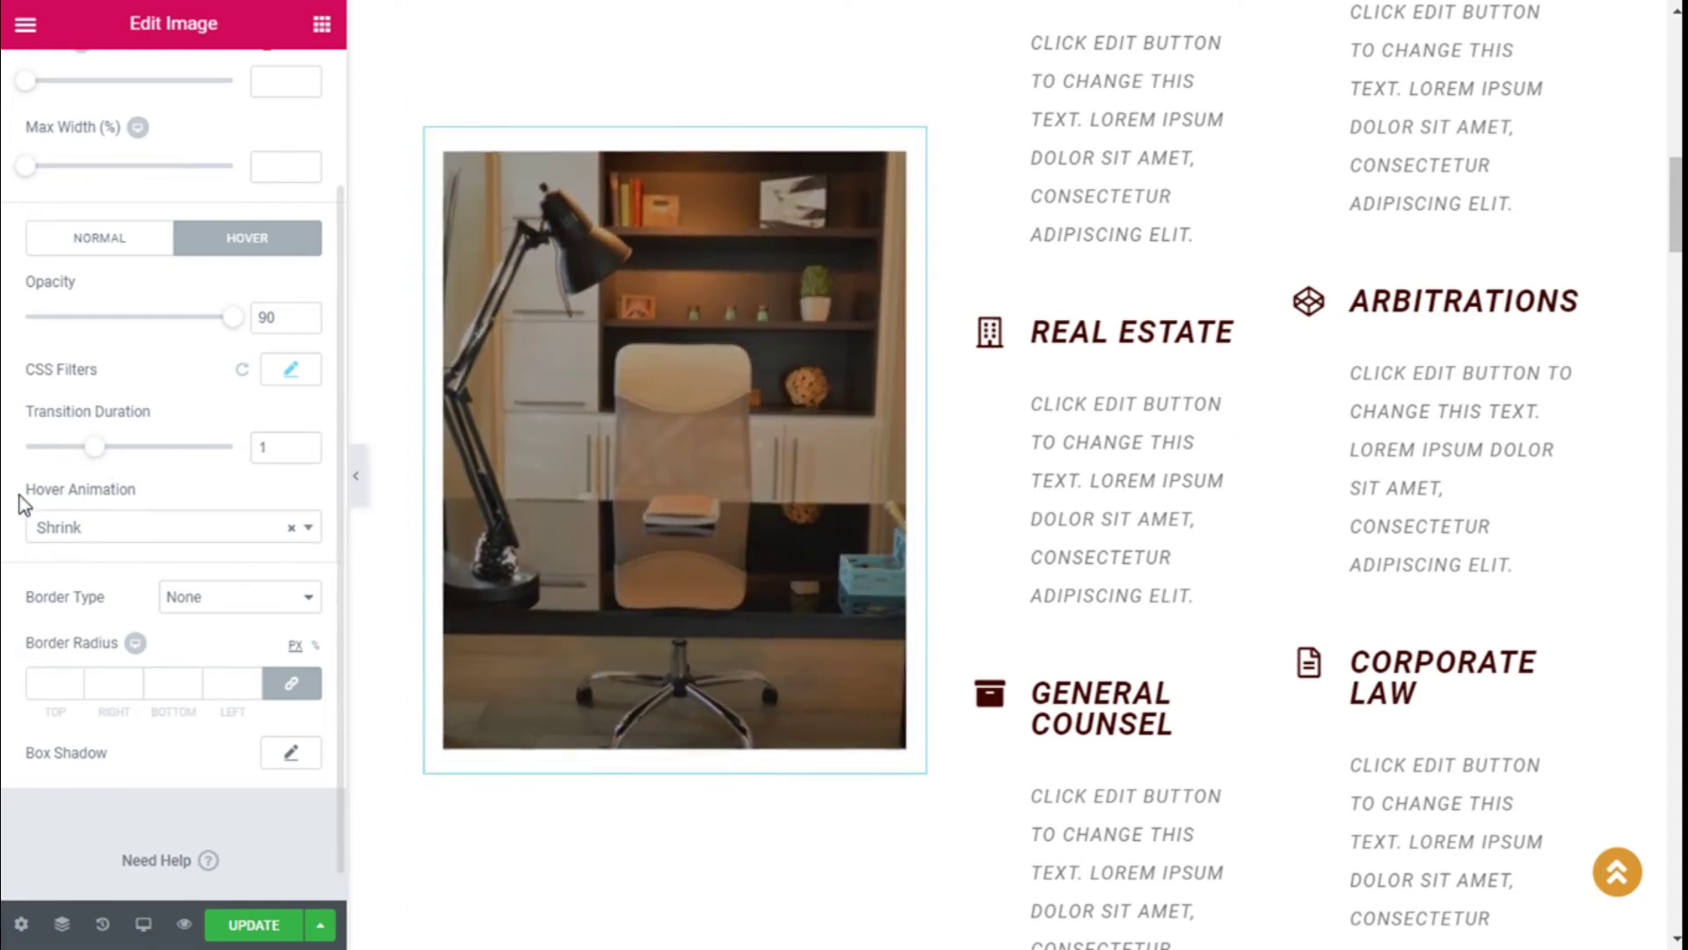
left_click(298, 461)
key("BackSpace")
type("0,2")
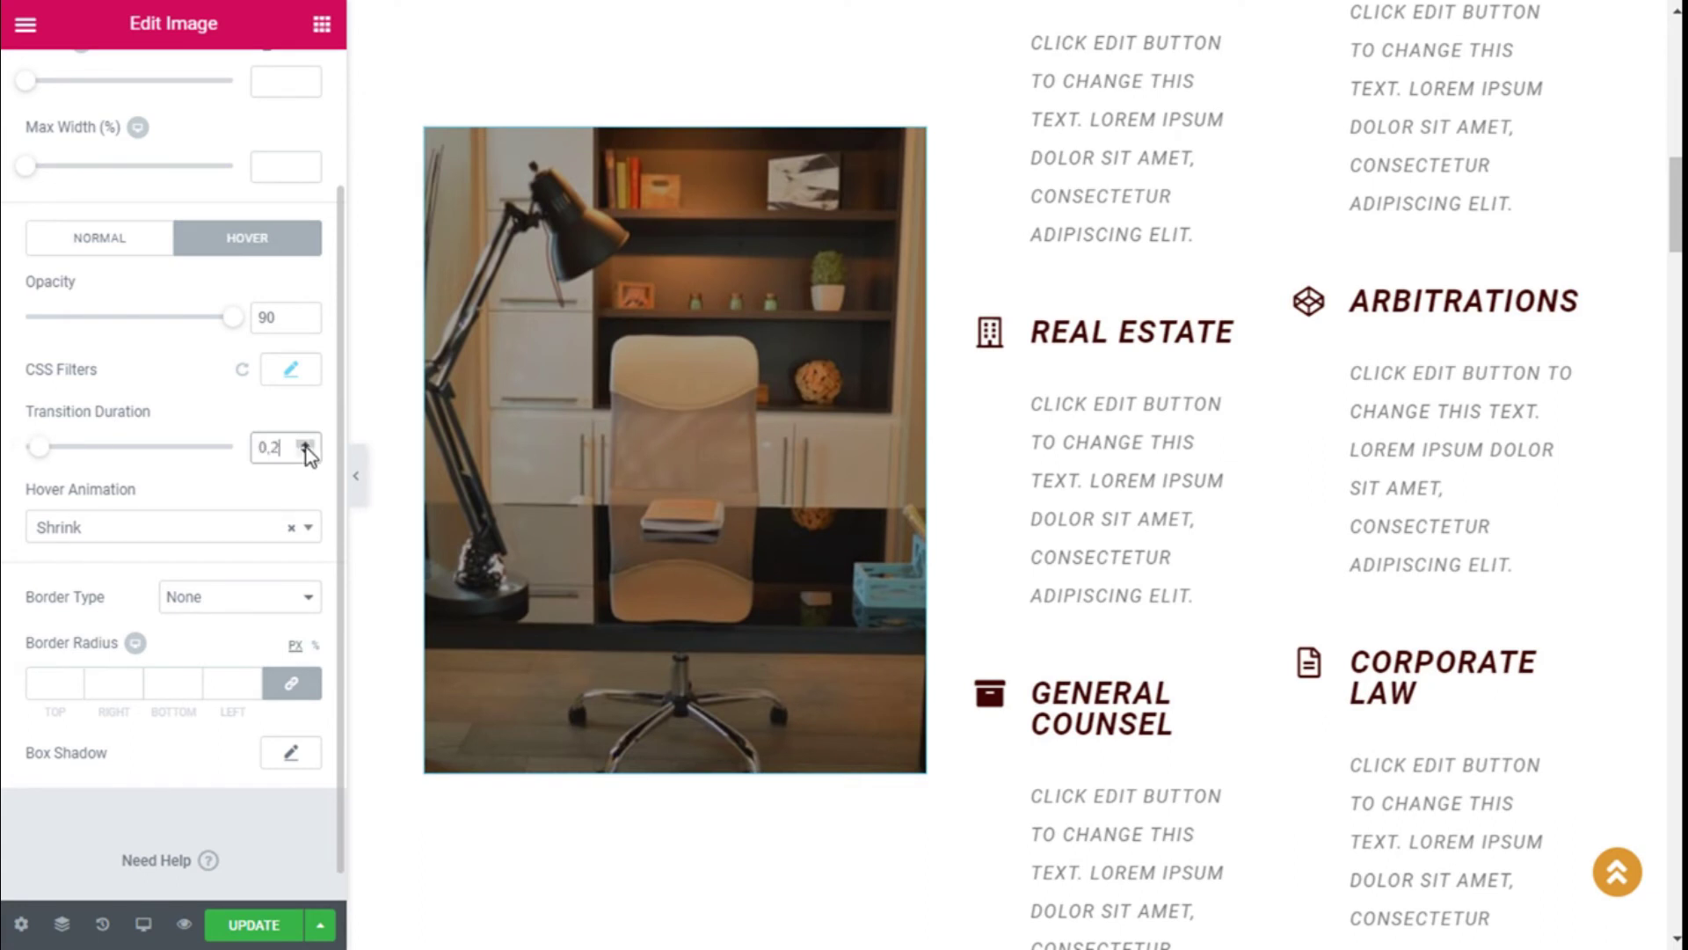
left_click(308, 444)
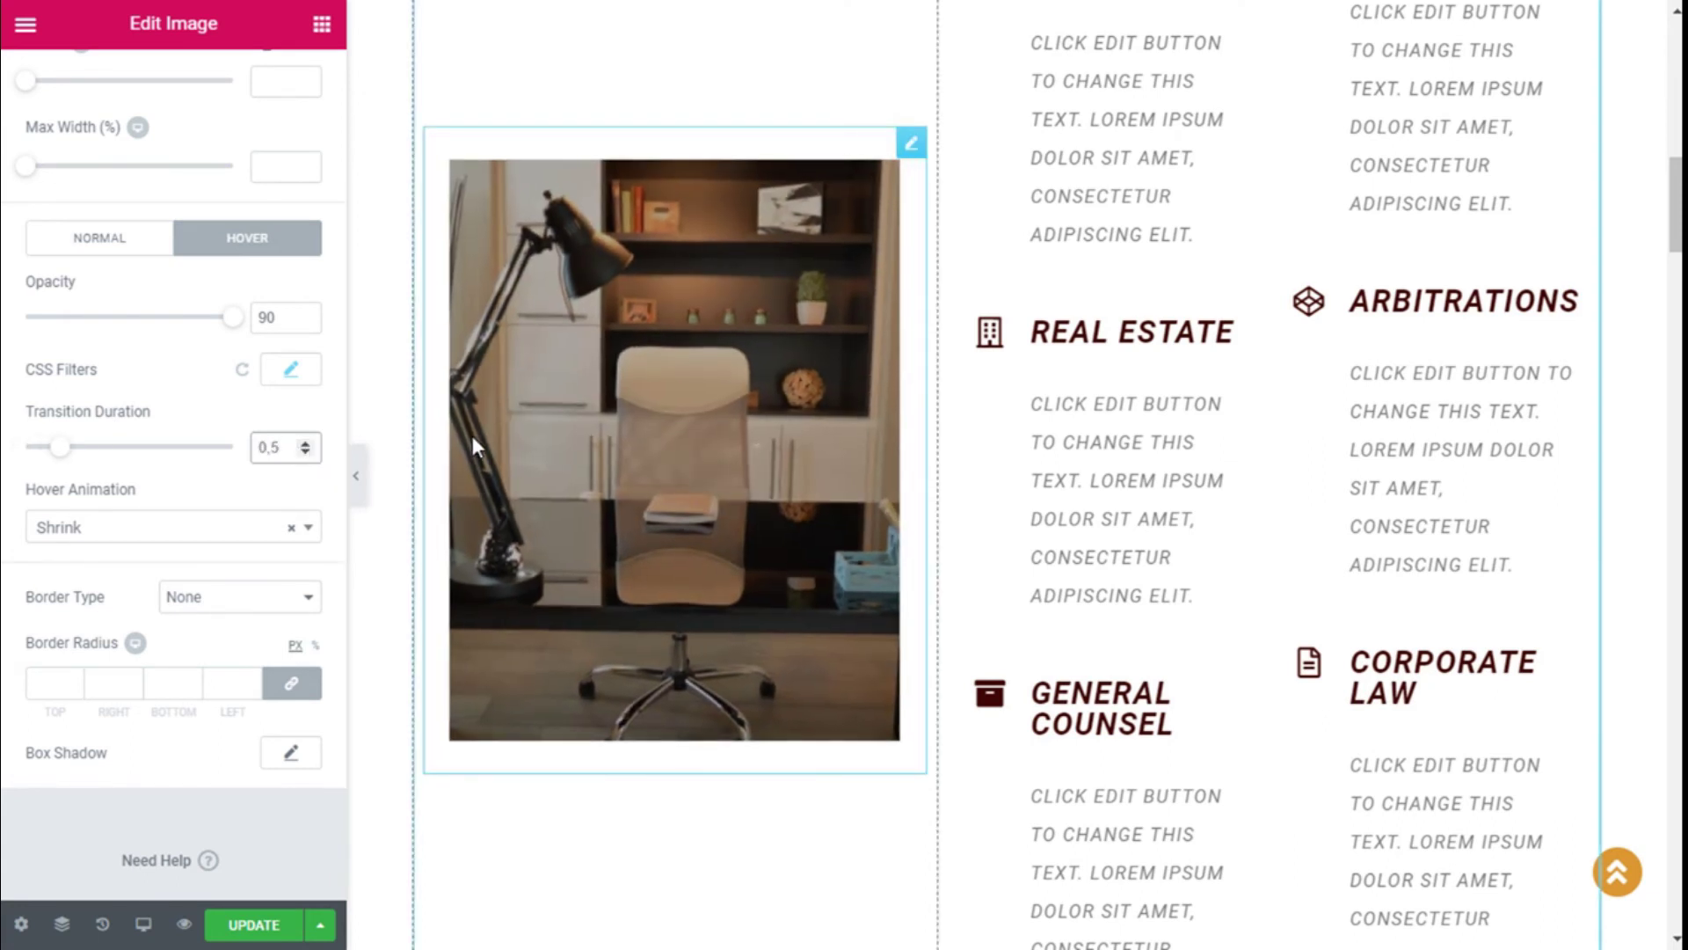
Step: Set the brightness in the image's hover CSS filters to 105, keeping the blur at 0
left_click(281, 380)
scroll(171, 431, "down", 1)
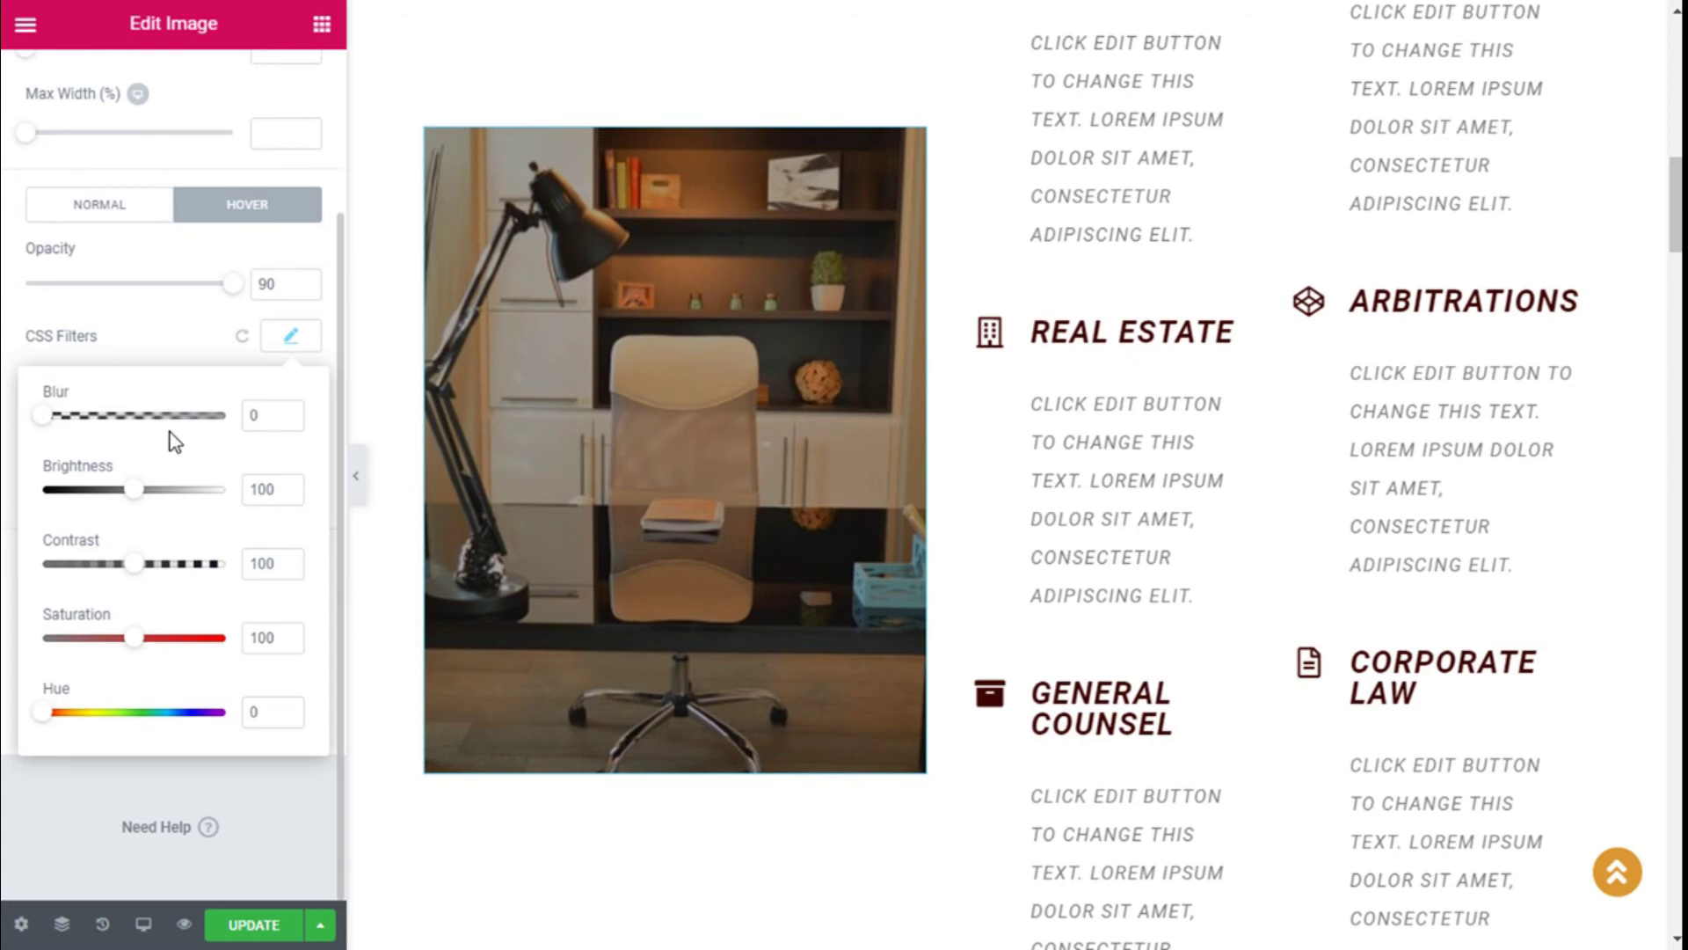
left_click_drag(49, 417, 59, 420)
left_click_drag(56, 420, 41, 425)
key("BackSpace")
type("5")
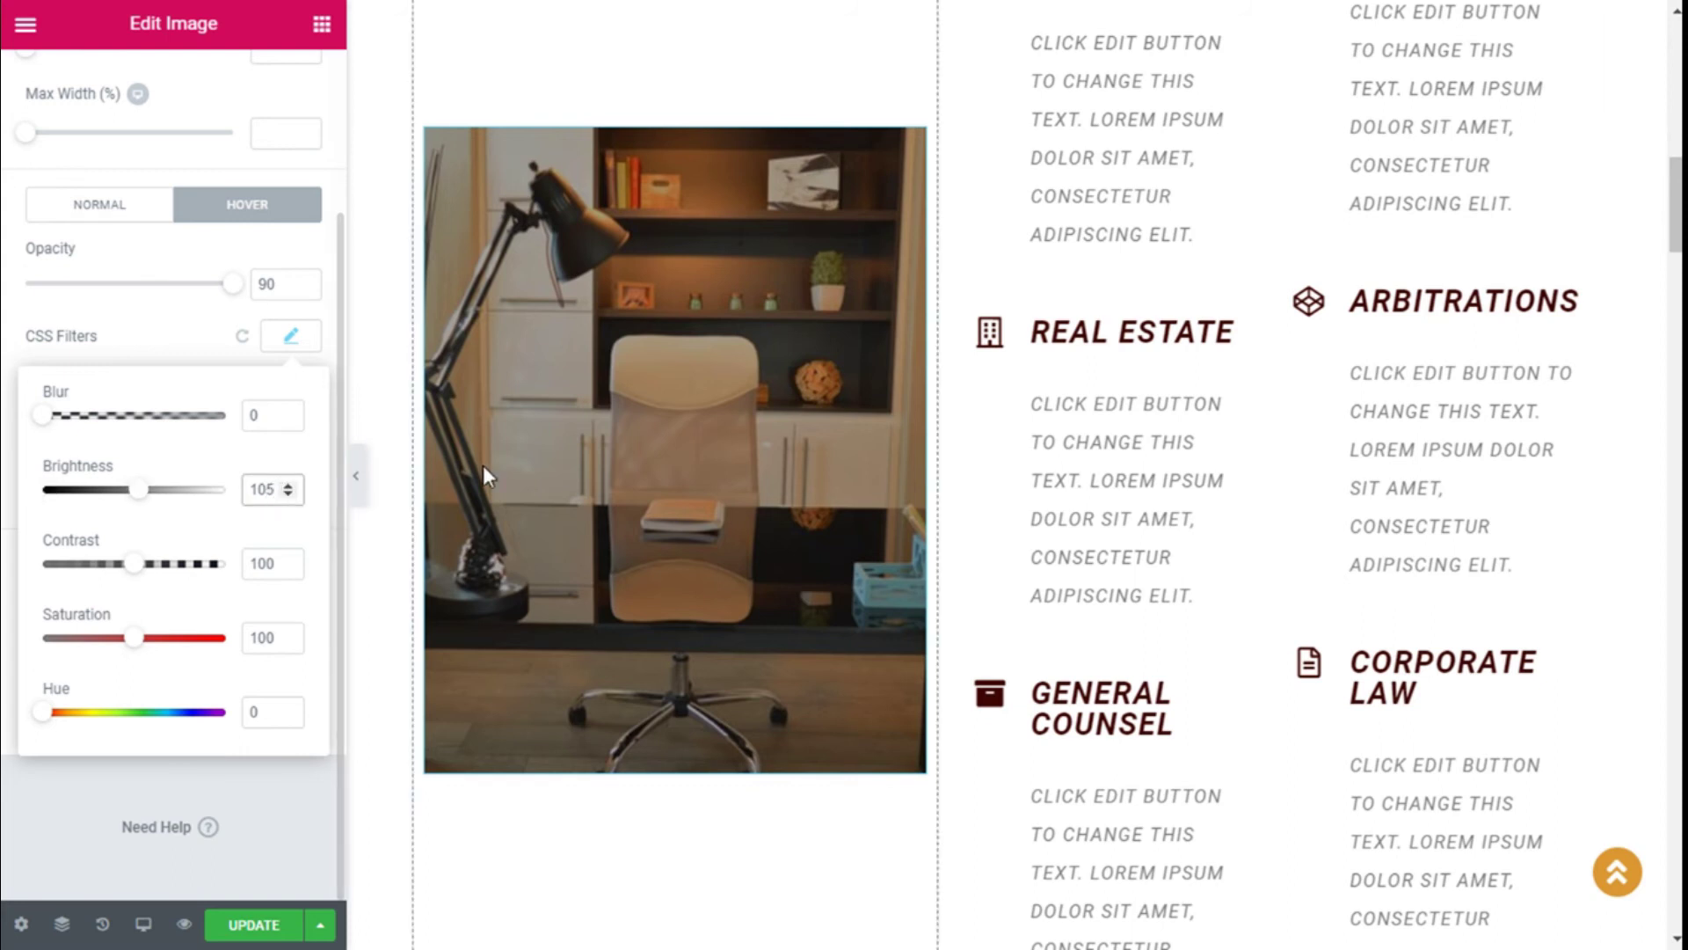
Step: Set the hover CSS filters' contrast to 110 and saturation to 120, and close the filter settings
left_click(287, 569)
left_click(286, 560)
left_click(286, 560)
left_click(286, 560)
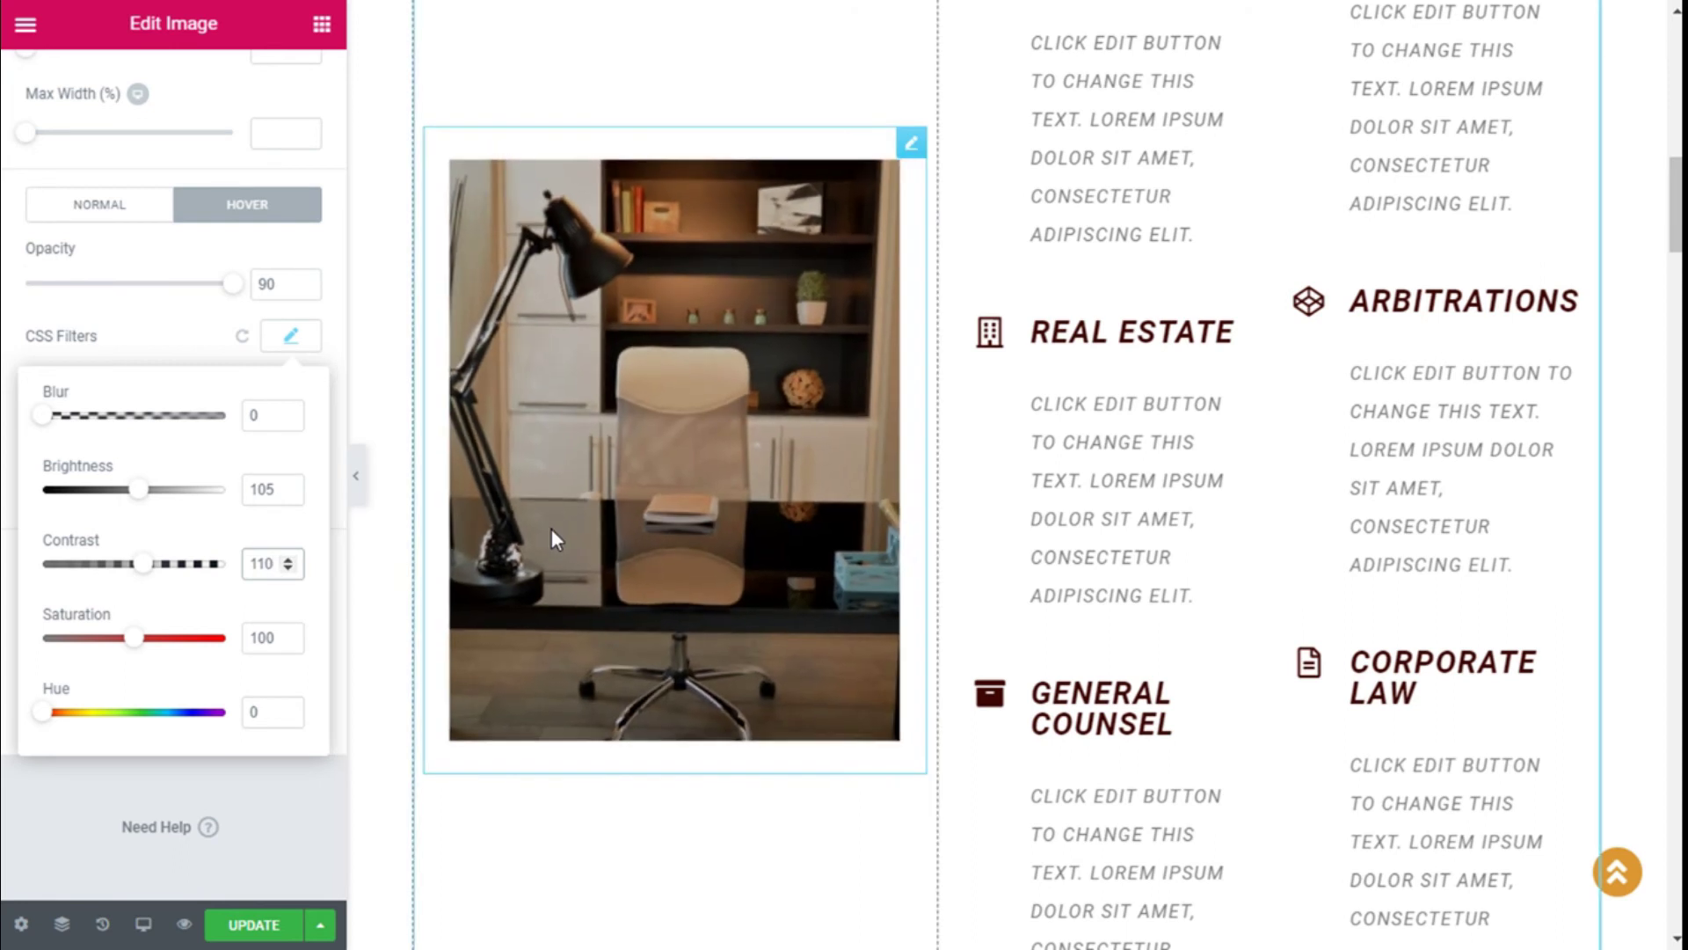
left_click(289, 633)
left_click(289, 634)
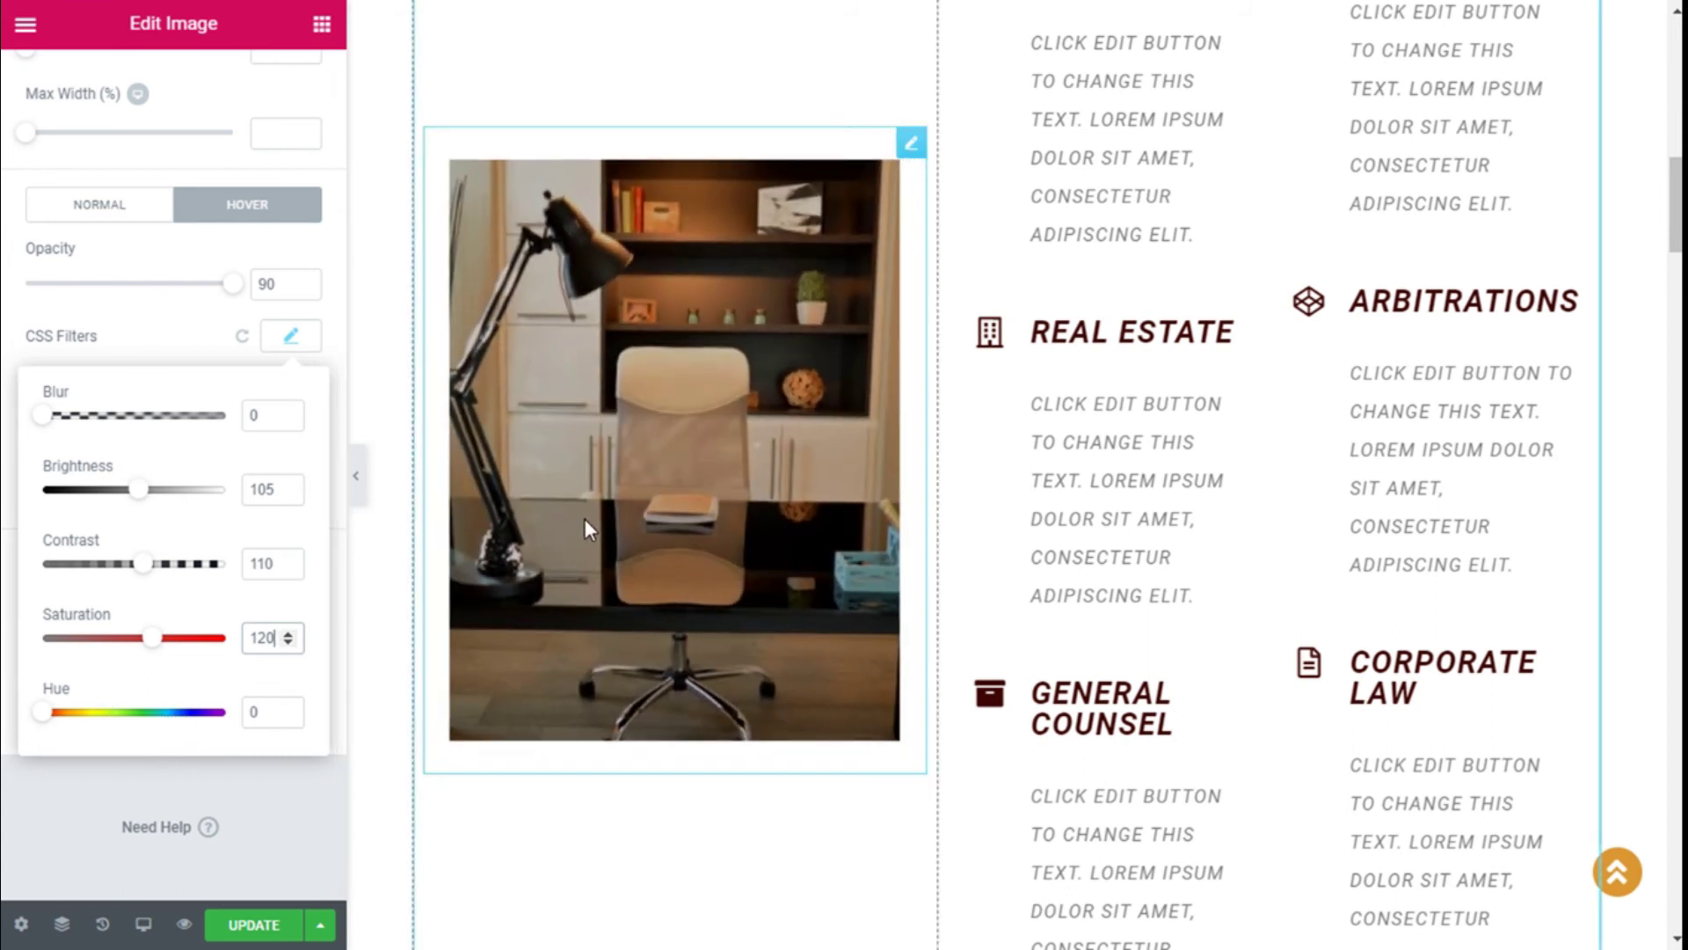
left_click(310, 350)
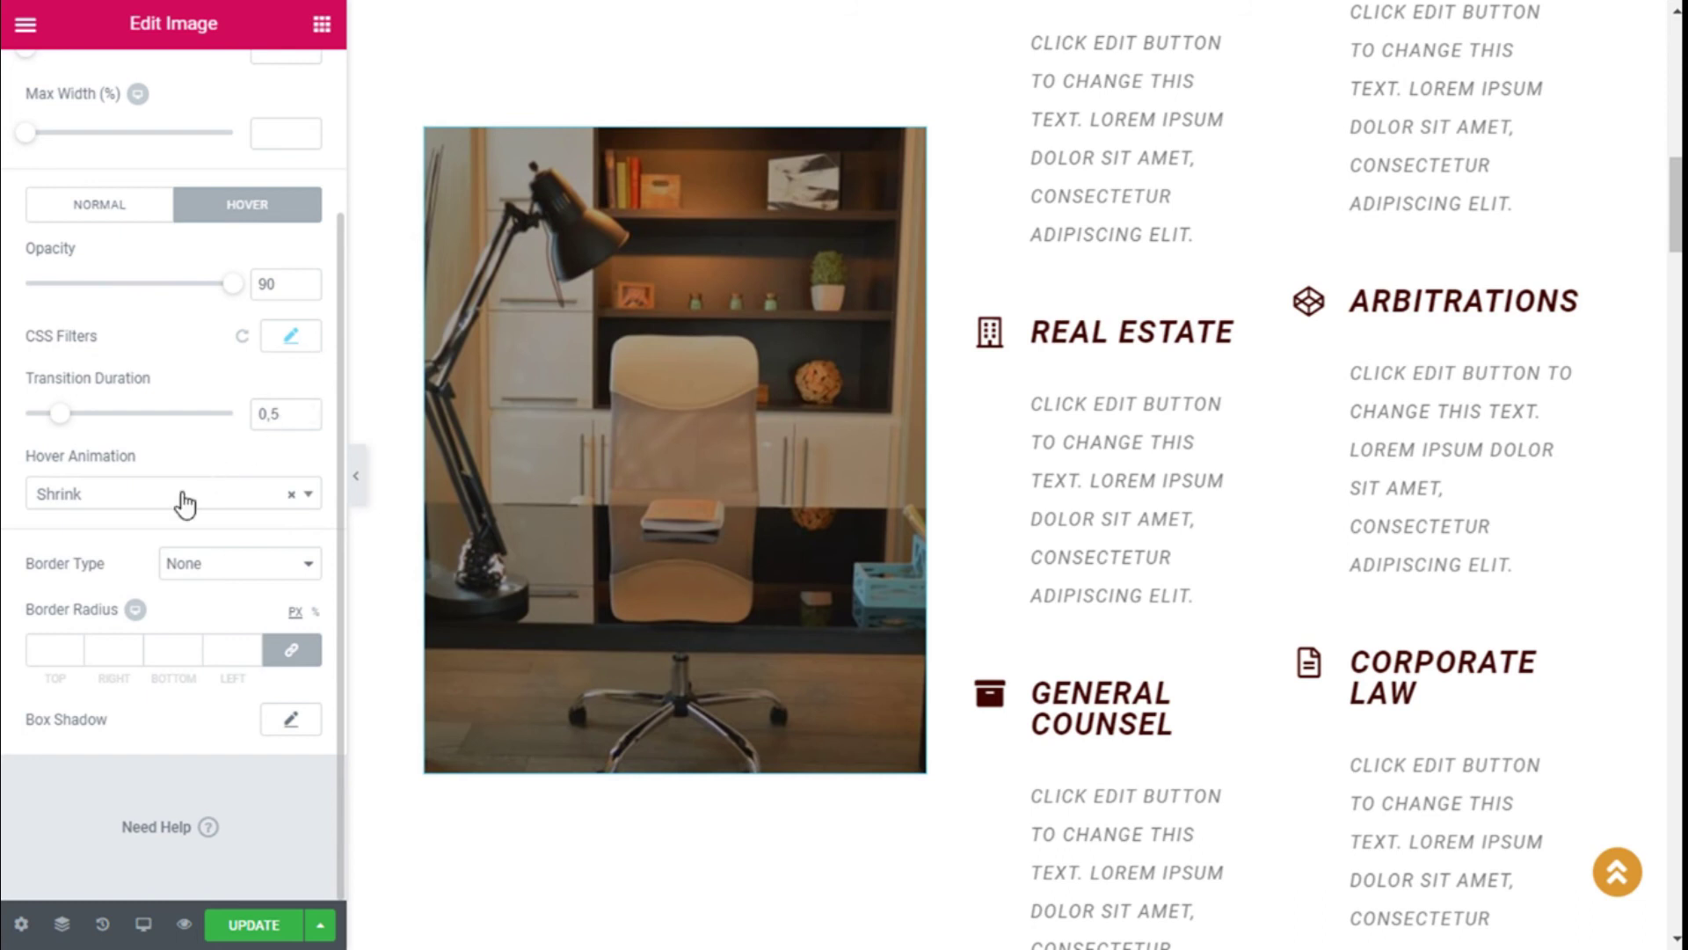
Step: Try a Solid border on the image and set the border type back to None
left_click(205, 580)
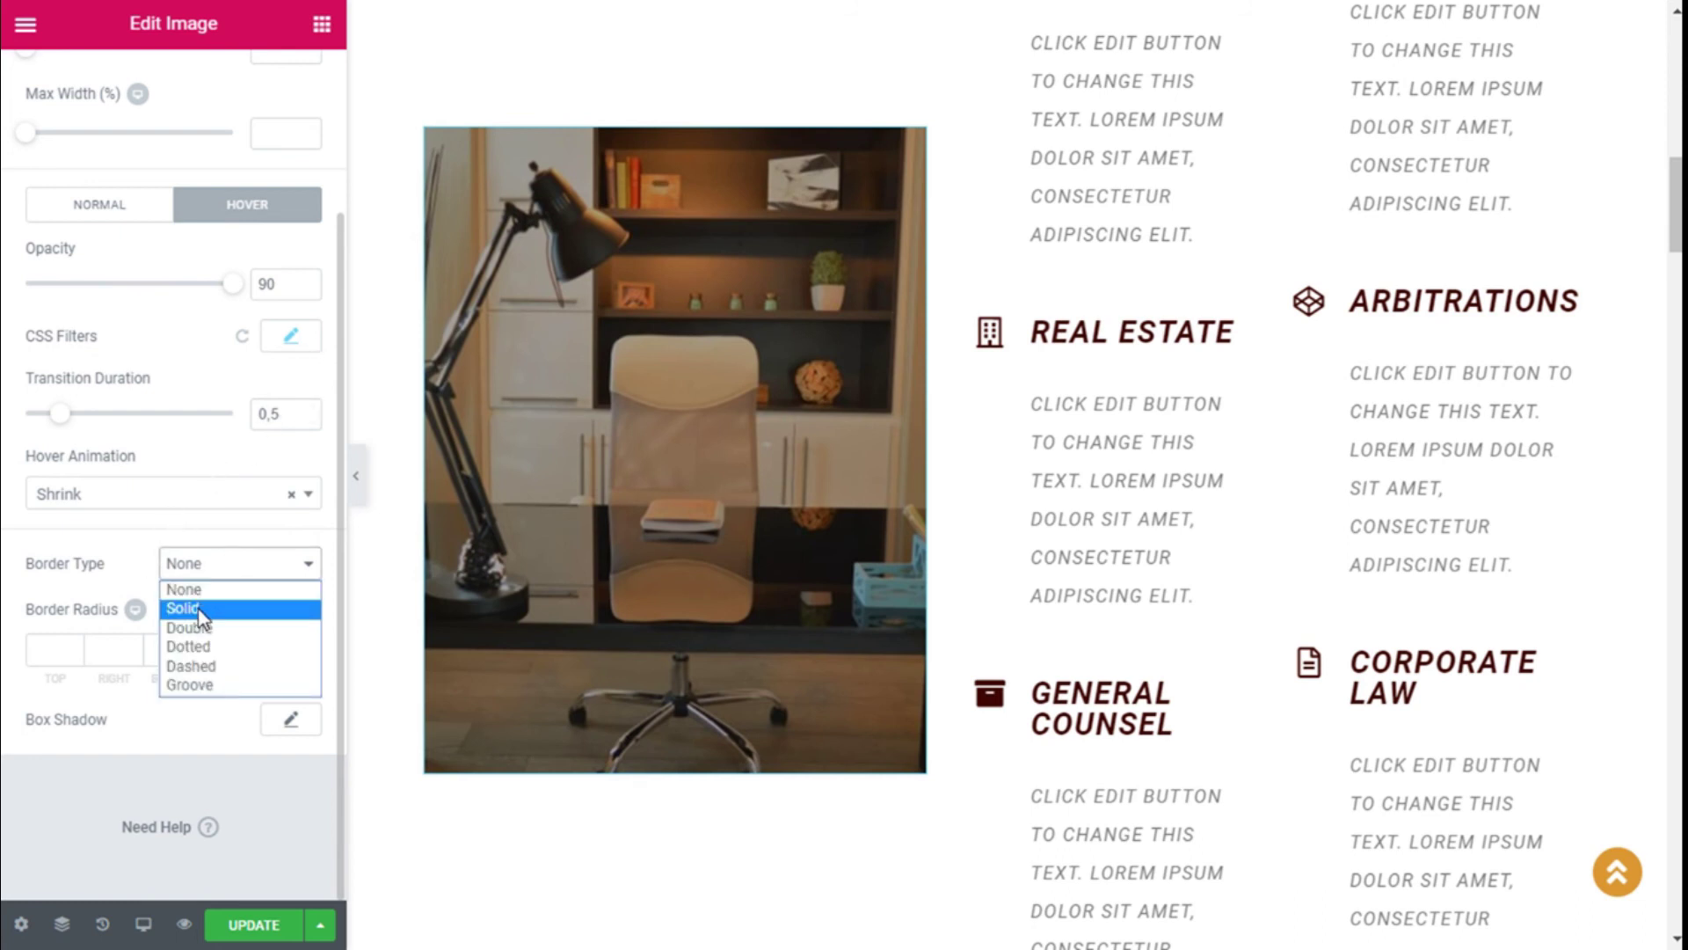
left_click(208, 606)
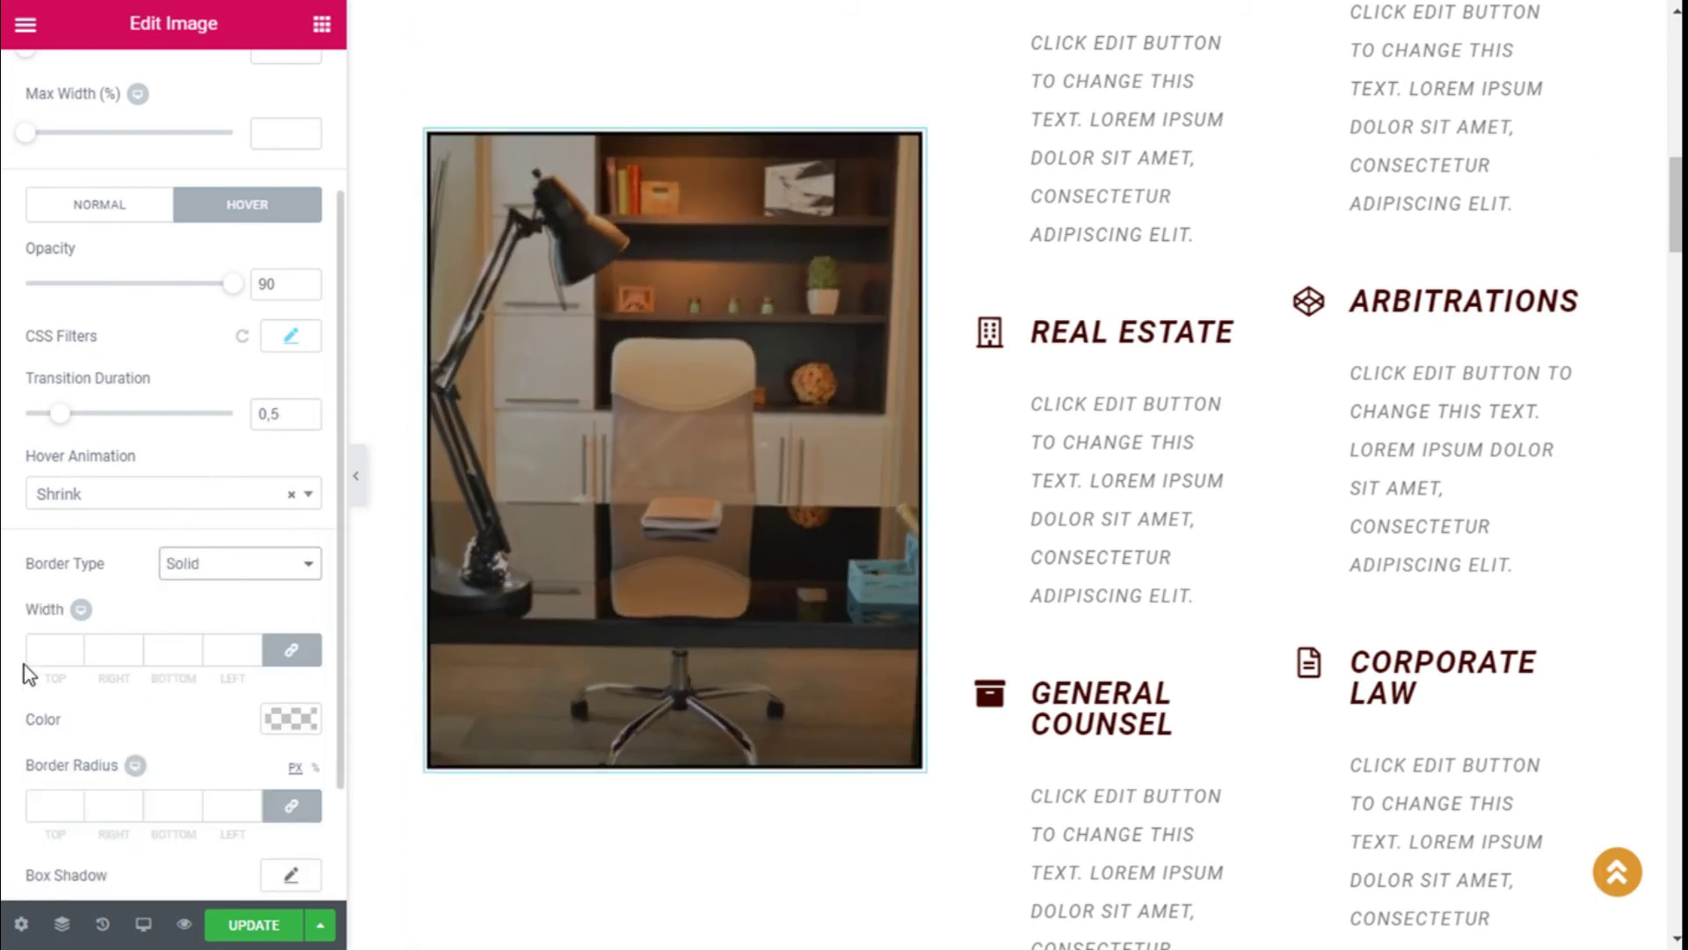
left_click(204, 570)
left_click(206, 591)
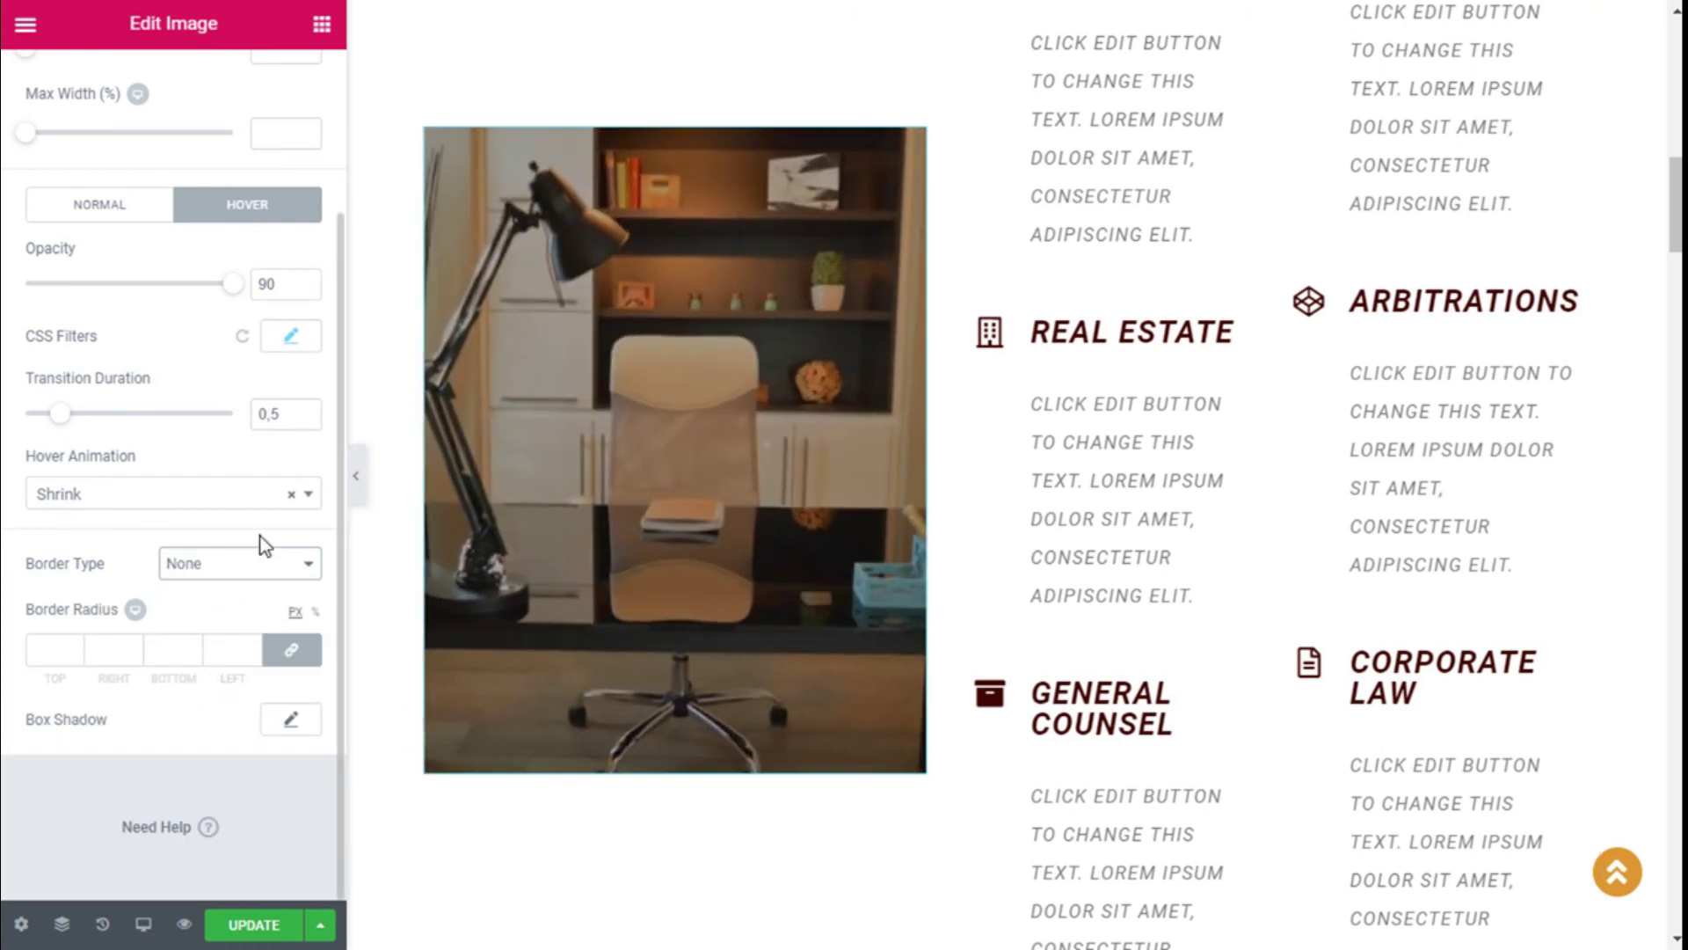
Step: Update the Home Page to save the image's hover settings
scroll(475, 503, "up", 3)
scroll(243, 451, "up", 3)
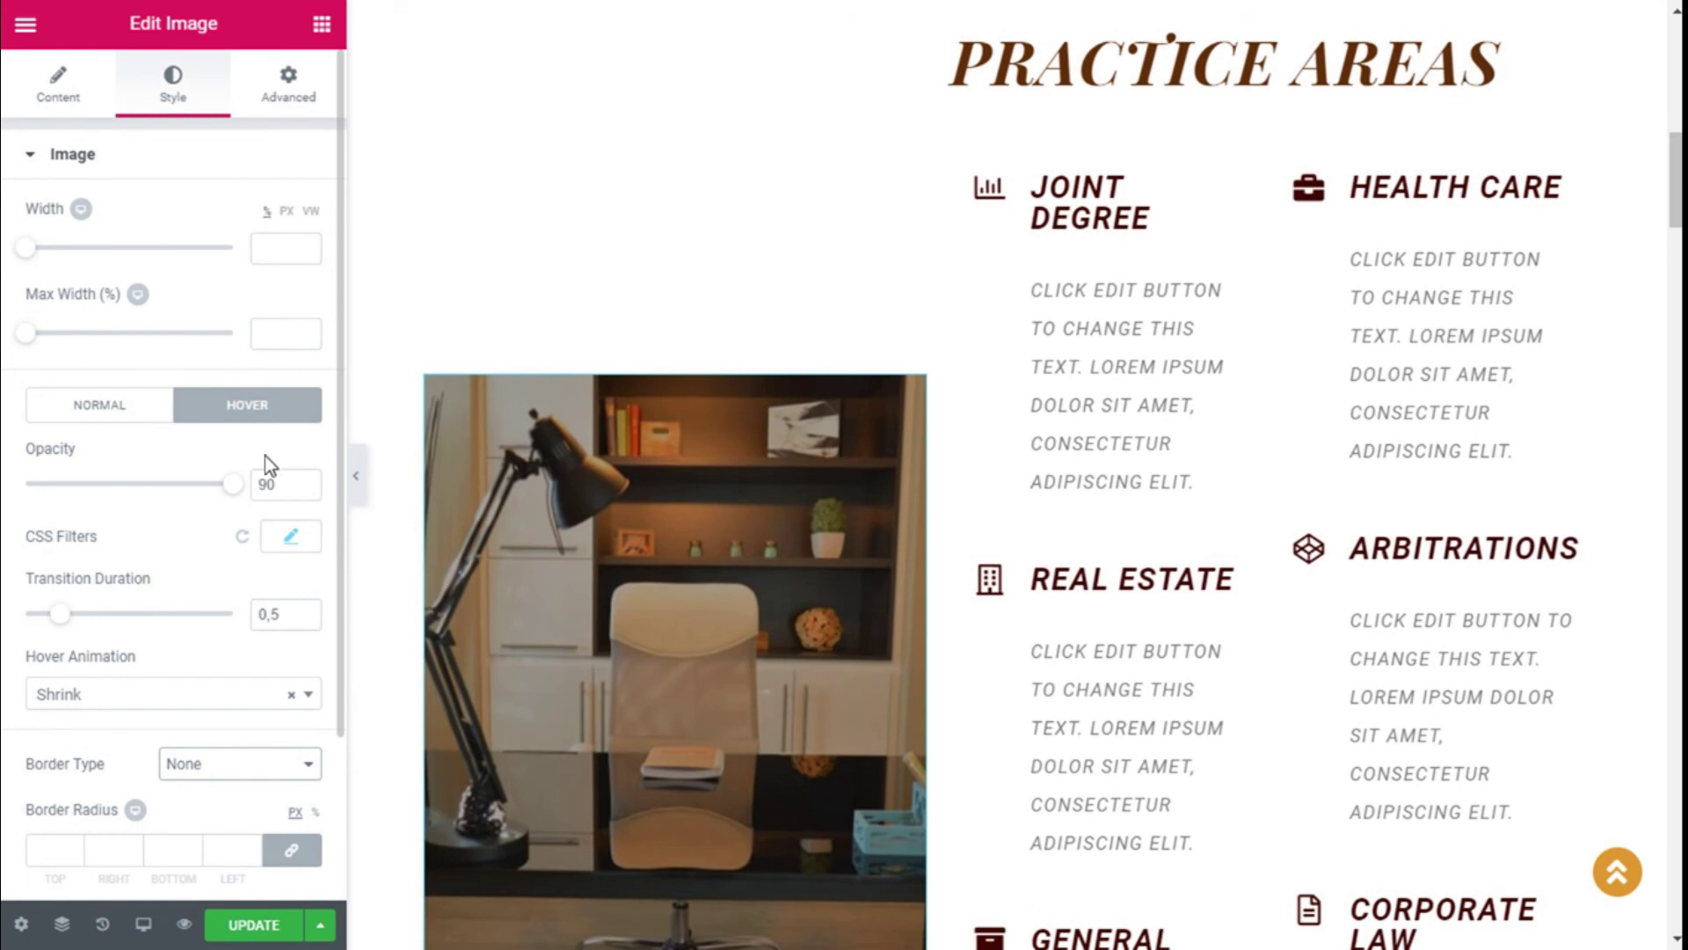
scroll(594, 435, "down", 1)
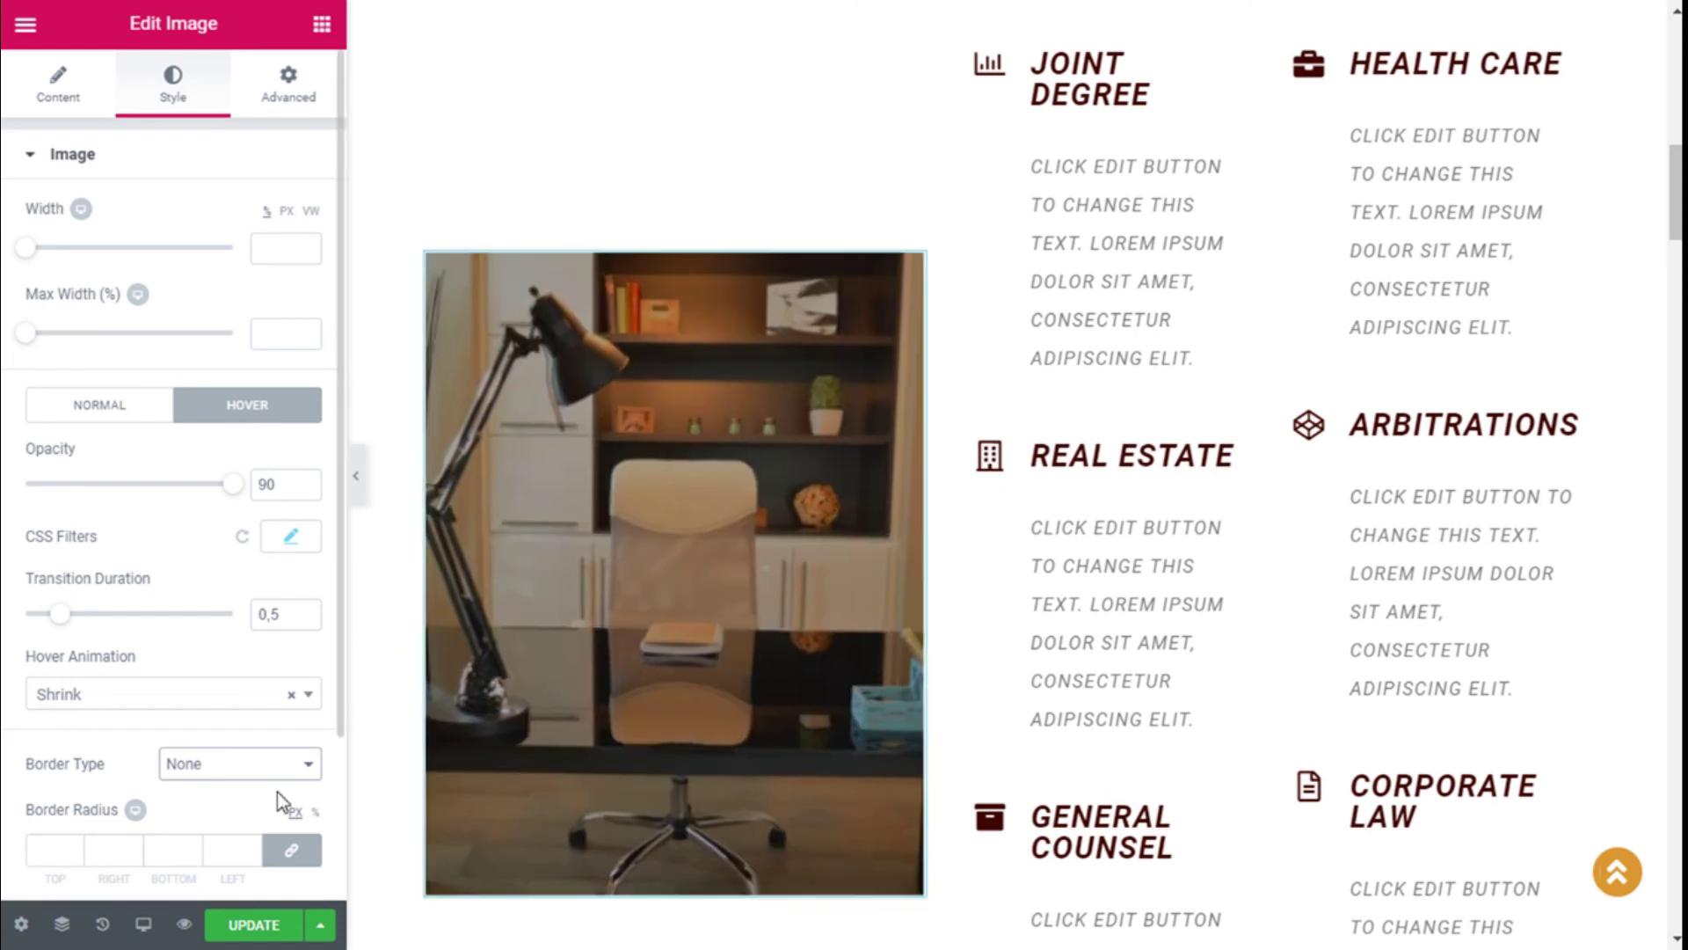
left_click(254, 928)
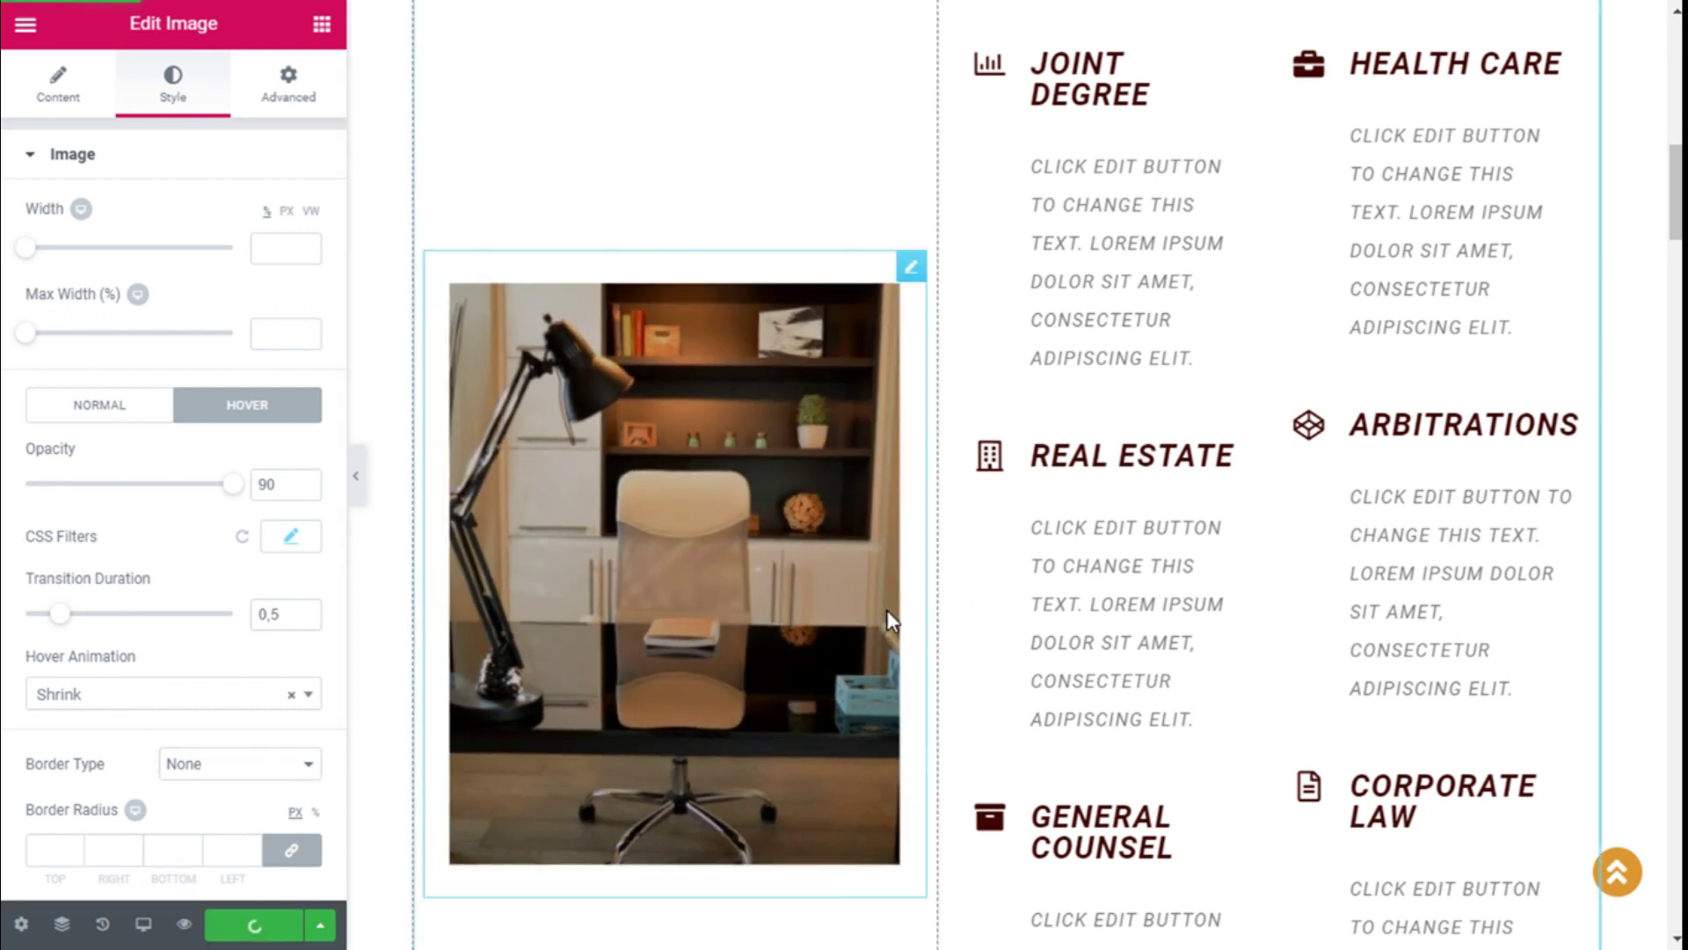